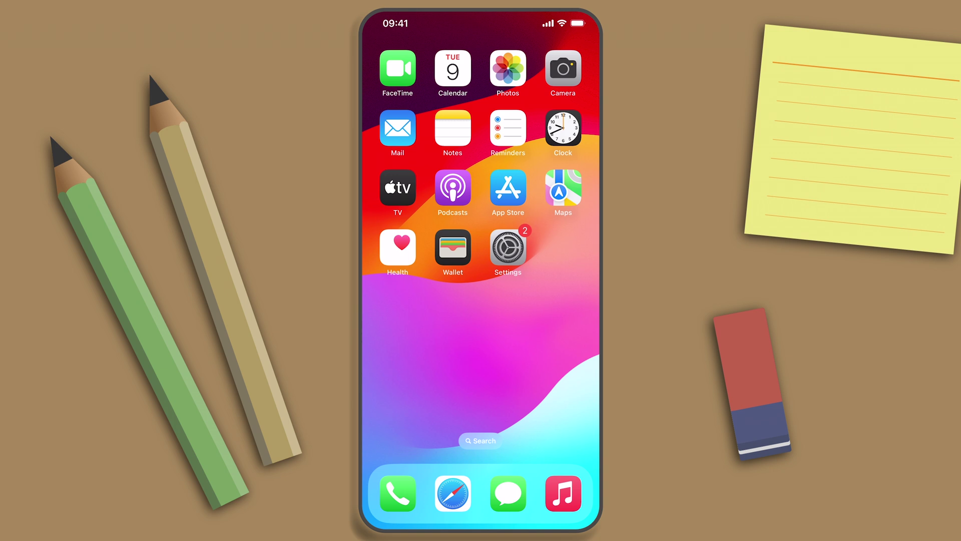
# Launch Spotify and open the Old School Workout Mix playlist
pyautogui.moveTo(543, 309); pyautogui.dragTo(400, 296)
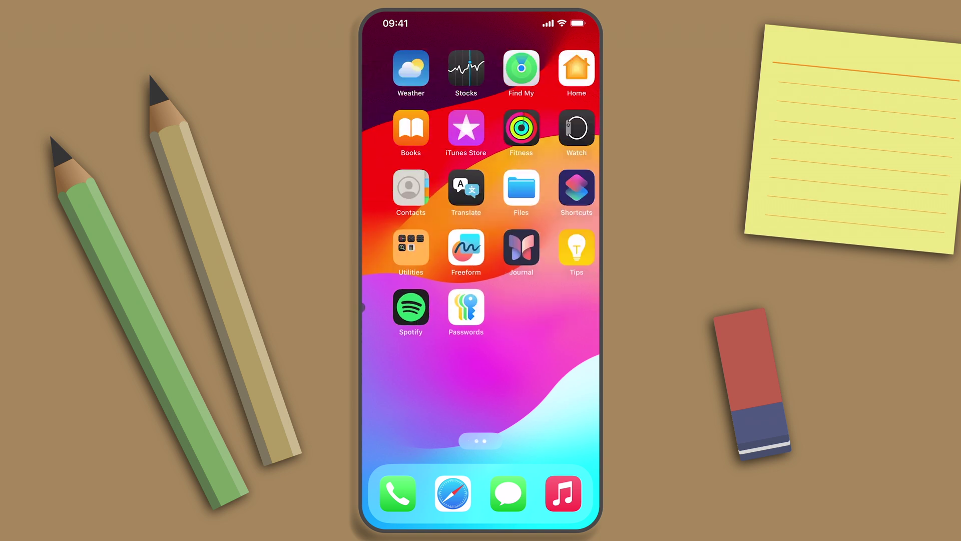
pyautogui.click(399, 301)
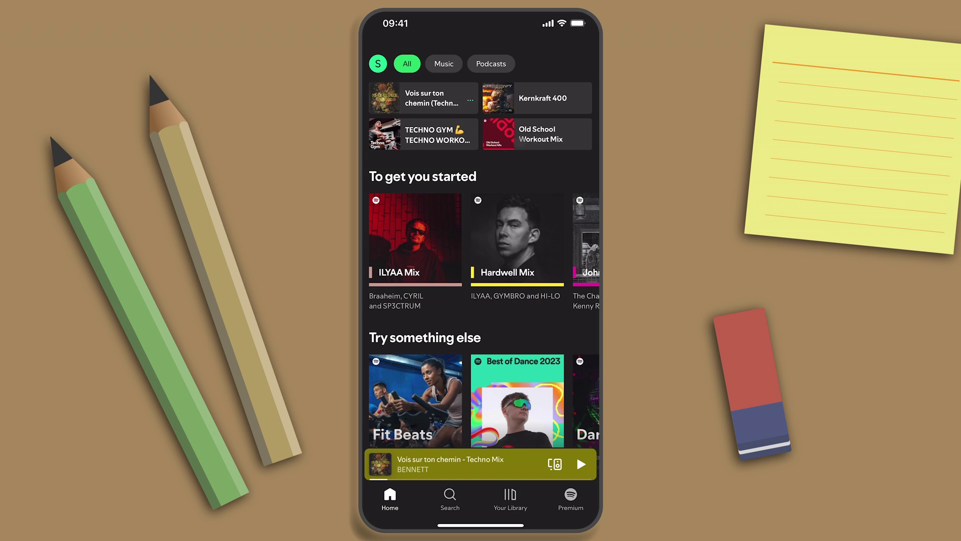
pyautogui.click(537, 134)
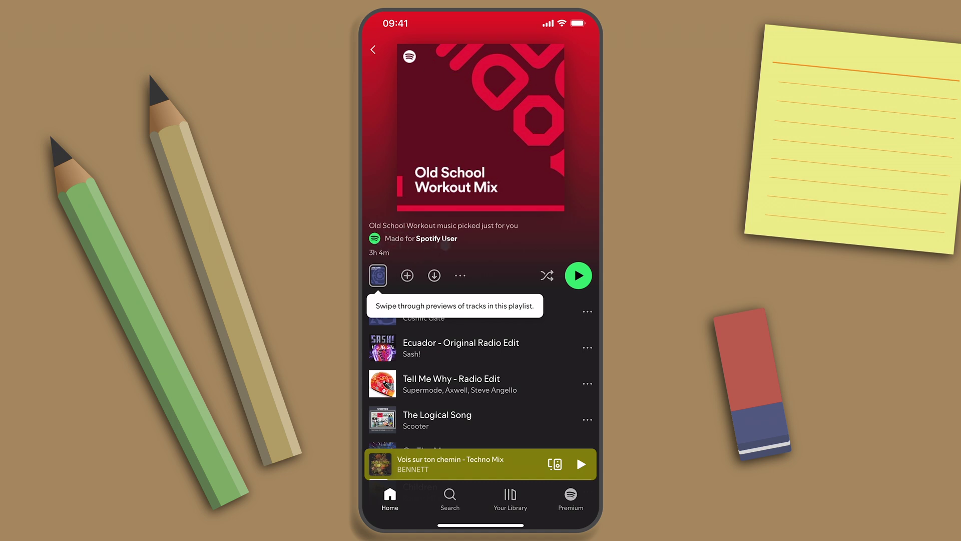
pyautogui.click(500, 311)
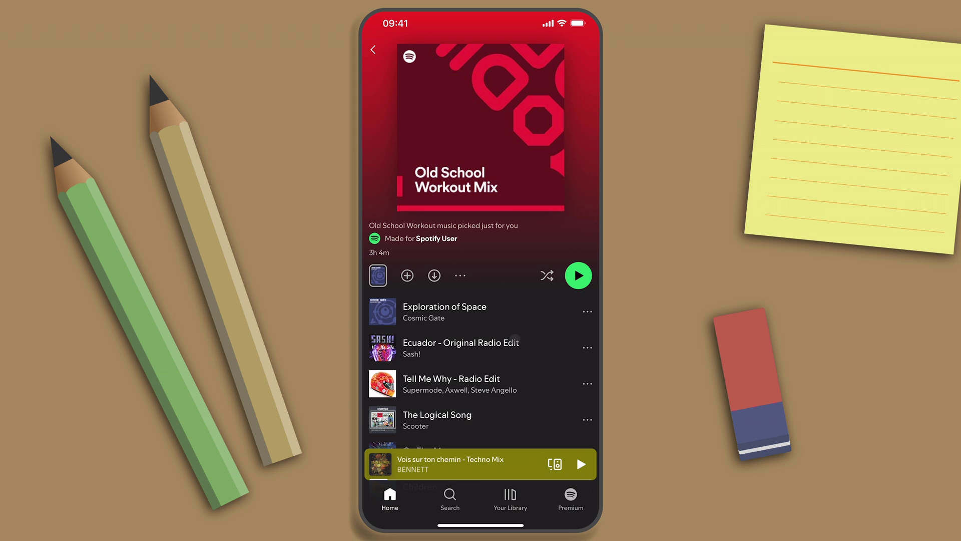
# Copy the share link for Exploration of Space via its options menu
pyautogui.click(588, 310)
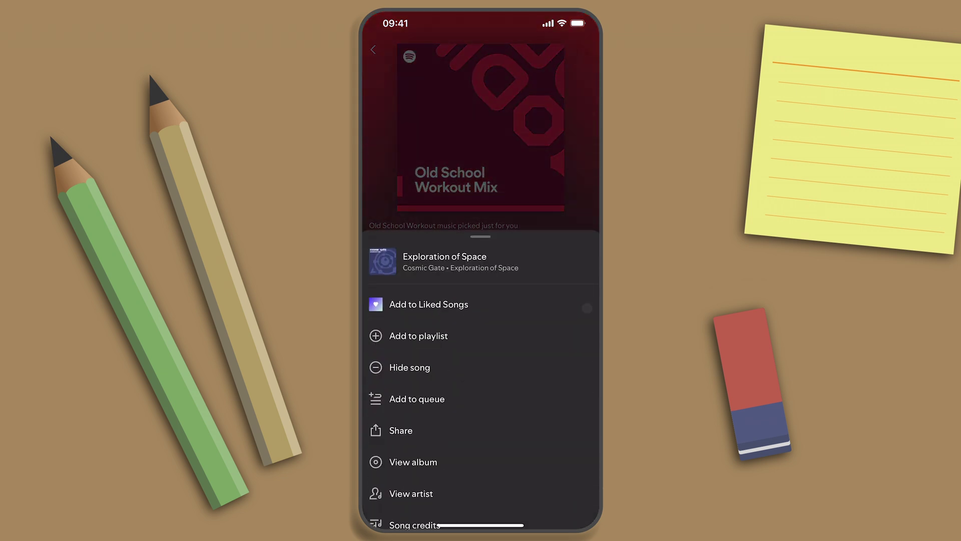
pyautogui.click(398, 431)
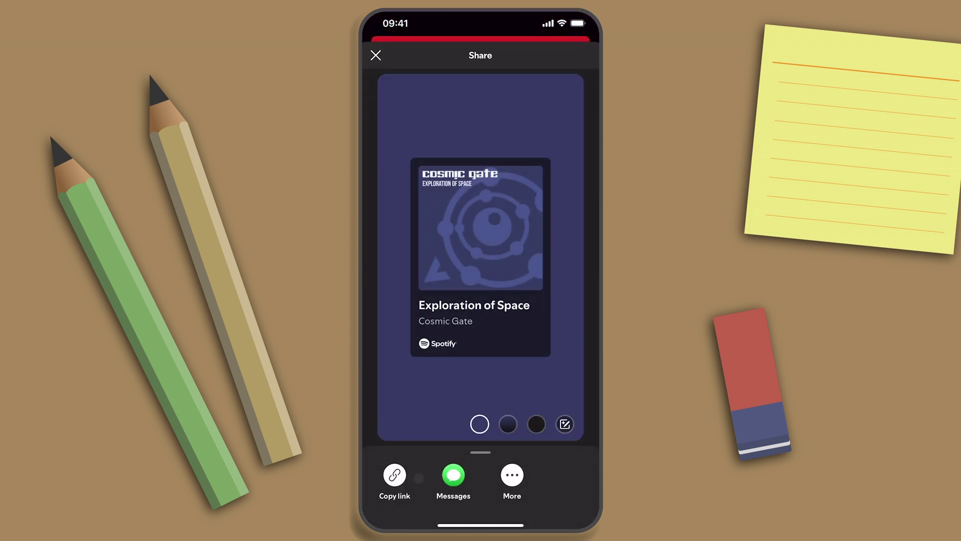
pyautogui.click(395, 474)
# Switch to Notes and start a new blank note
pyautogui.moveTo(480, 524); pyautogui.dragTo(481, 338)
pyautogui.moveTo(434, 301); pyautogui.dragTo(432, 353)
pyautogui.click(406, 89)
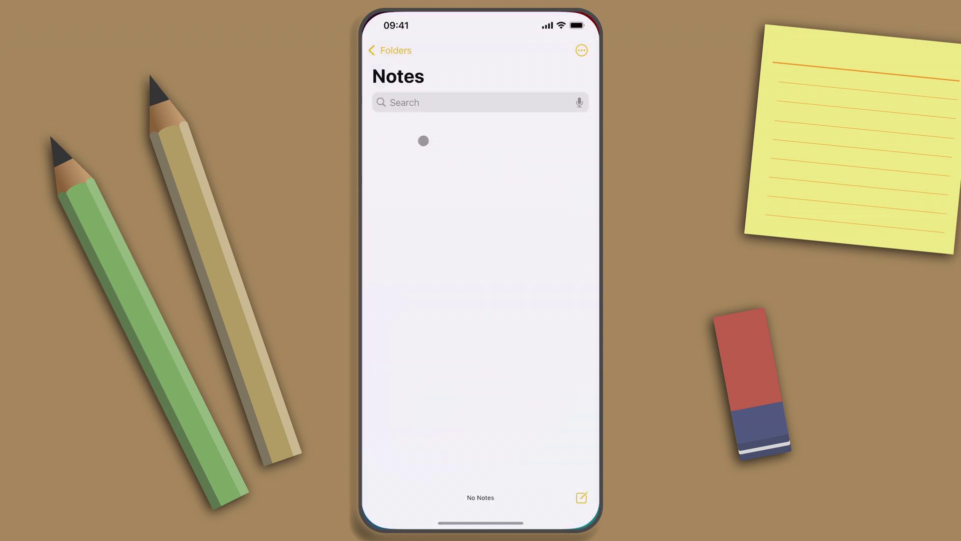
pyautogui.click(583, 500)
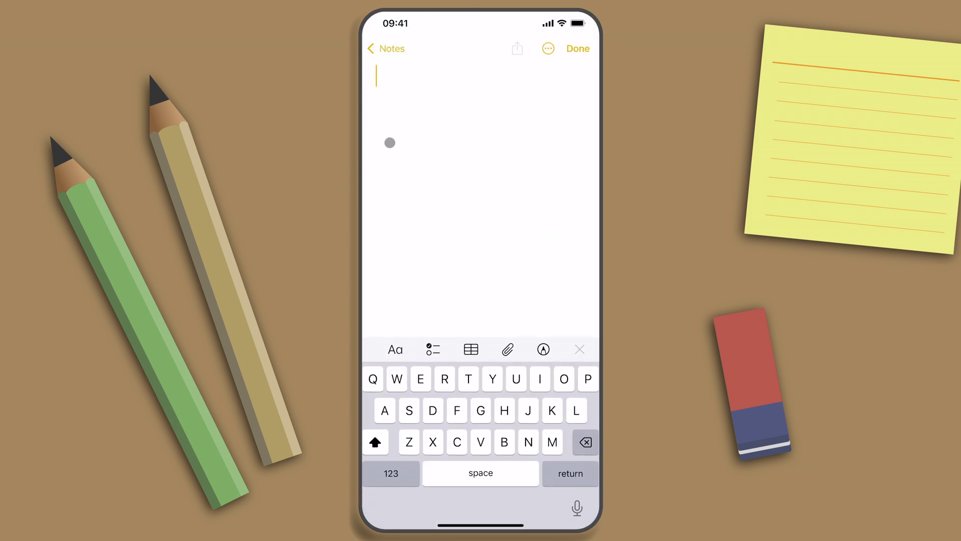
pyautogui.press('BackSpace')
pyautogui.press('Return')
pyautogui.press('BackSpace')
# Paste the Spotify track link and convert it to plain, unlinked text
pyautogui.click(399, 73)
pyautogui.click(438, 92)
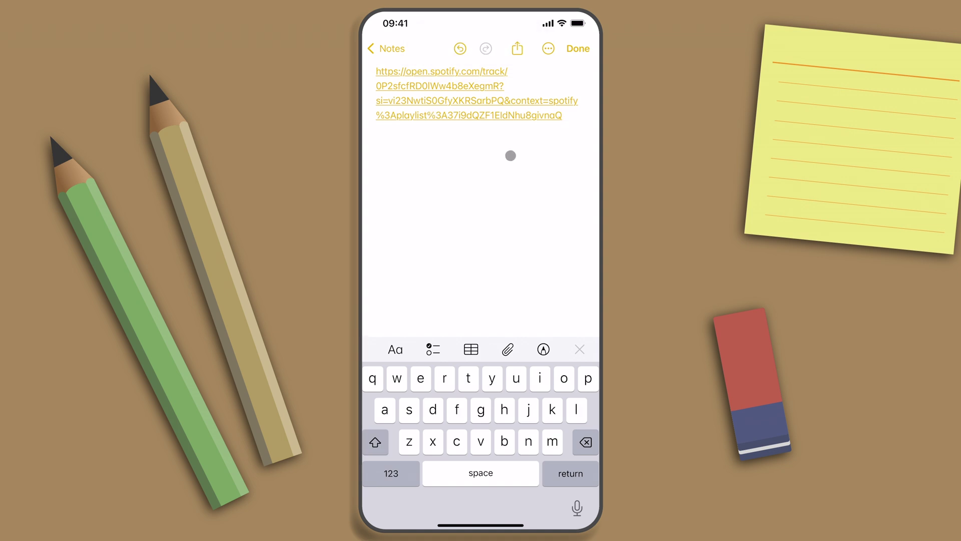
pyautogui.click(568, 116)
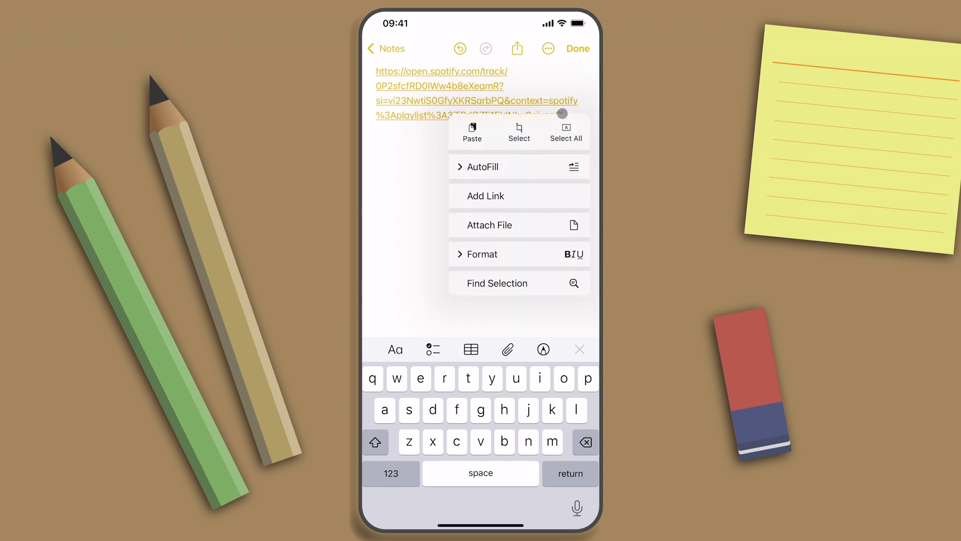
pyautogui.click(565, 121)
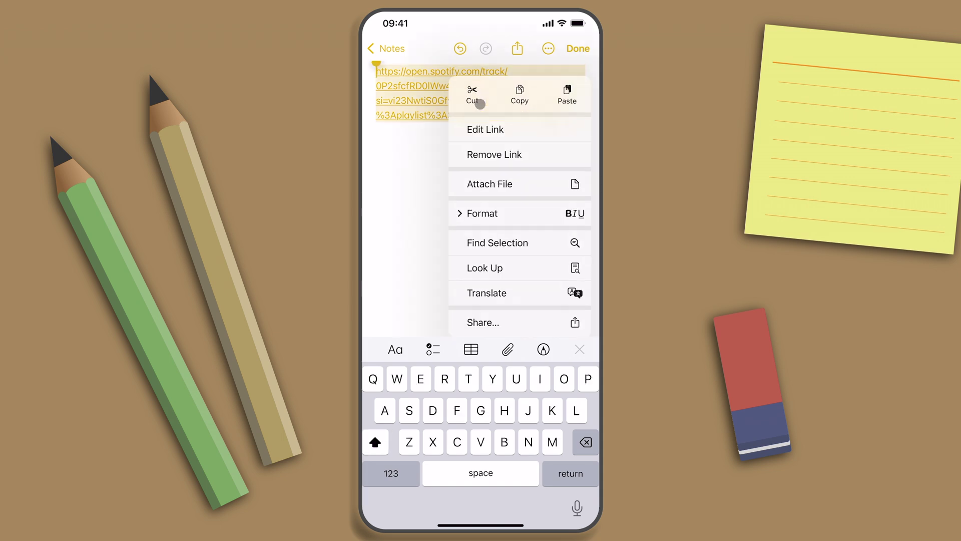
pyautogui.click(514, 153)
pyautogui.click(427, 176)
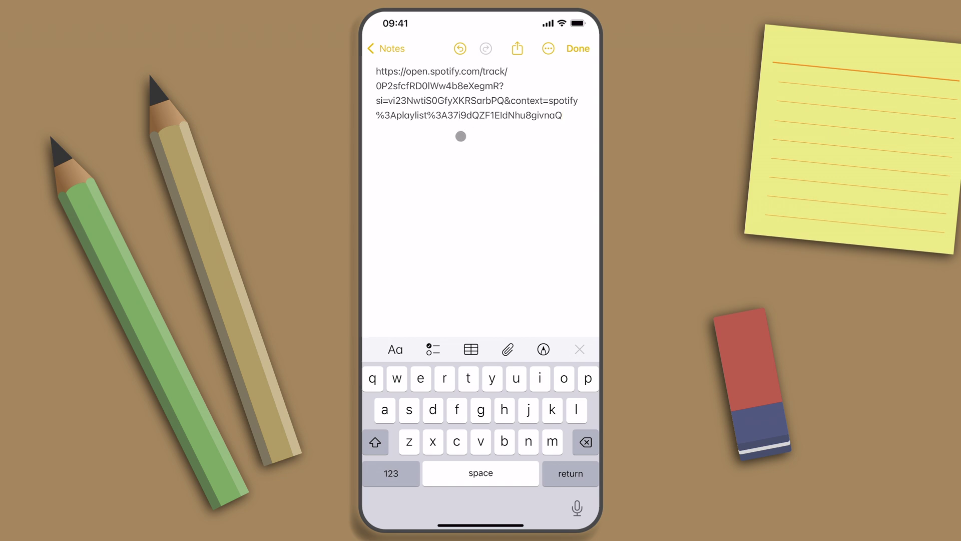
# In Shortcuts, create a new shortcut and add a URL action
pyautogui.press('super+shift+h')
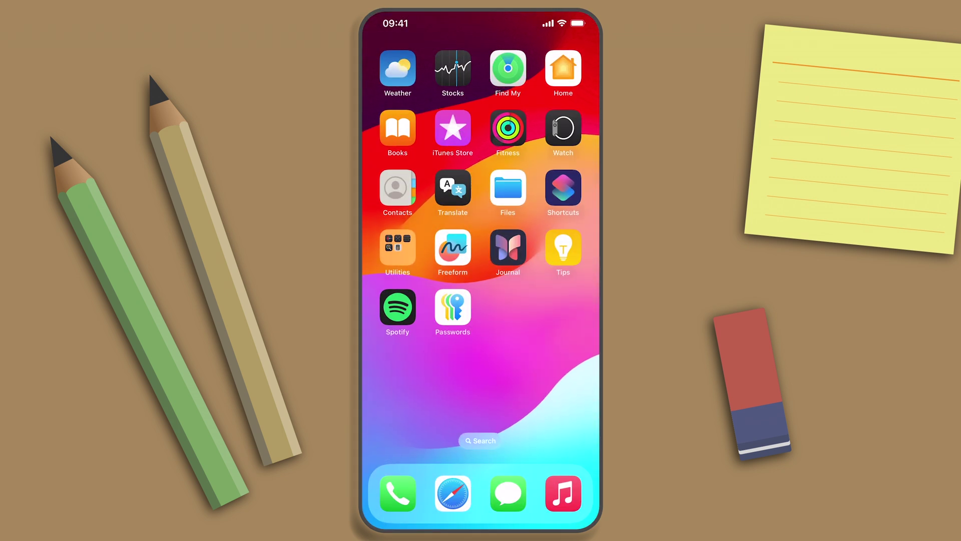
pyautogui.click(580, 198)
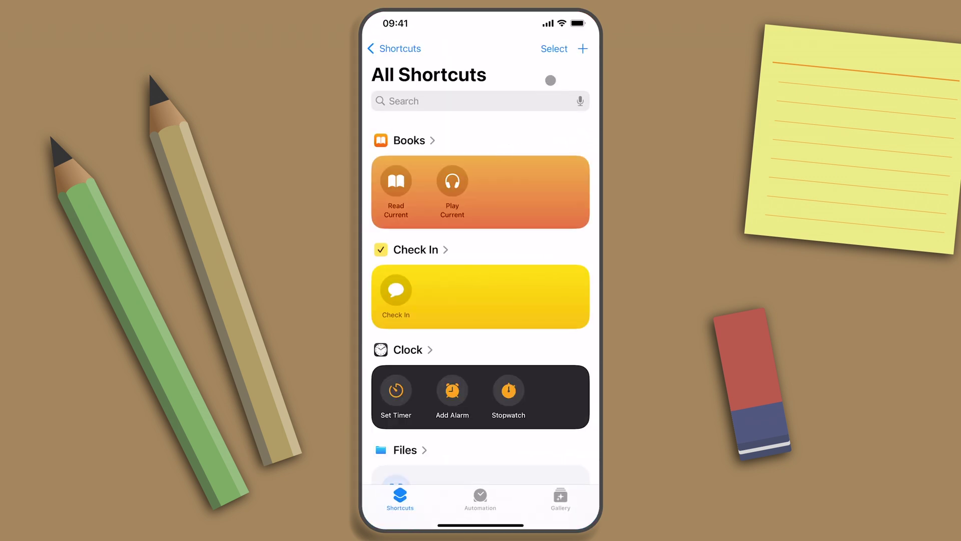
pyautogui.click(584, 48)
pyautogui.click(456, 300)
pyautogui.write('Url')
pyautogui.press('Return')
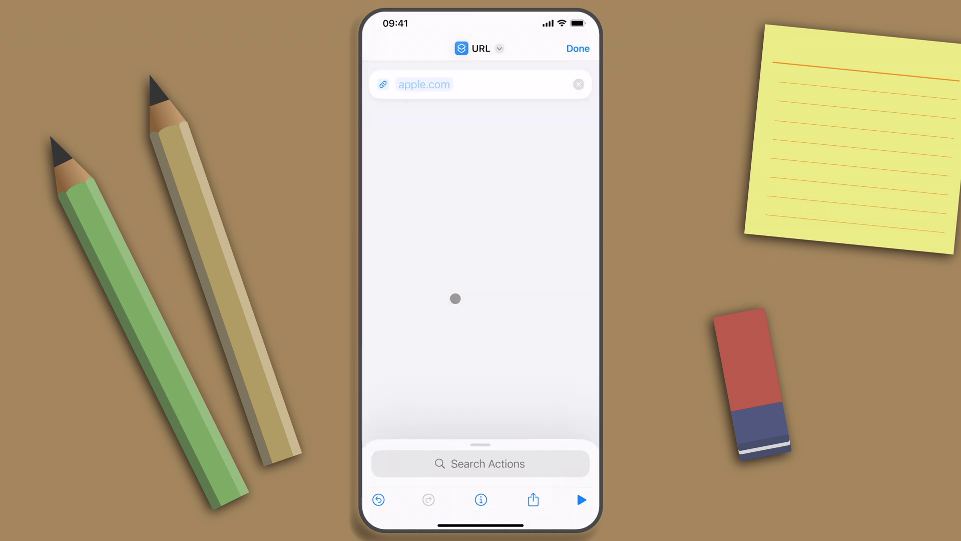
# Paste the Spotify track link into the URL action and add an Open URLs action
pyautogui.click(423, 85)
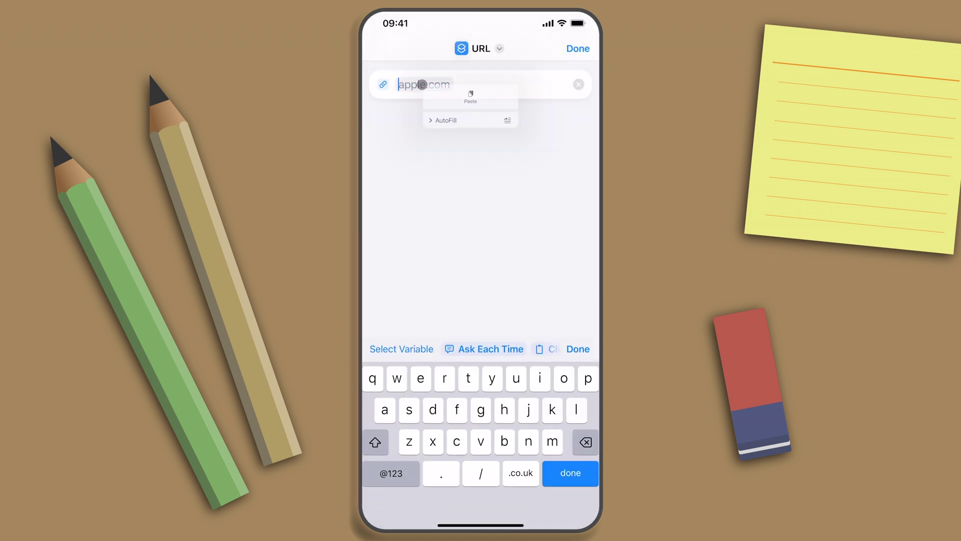
pyautogui.click(448, 100)
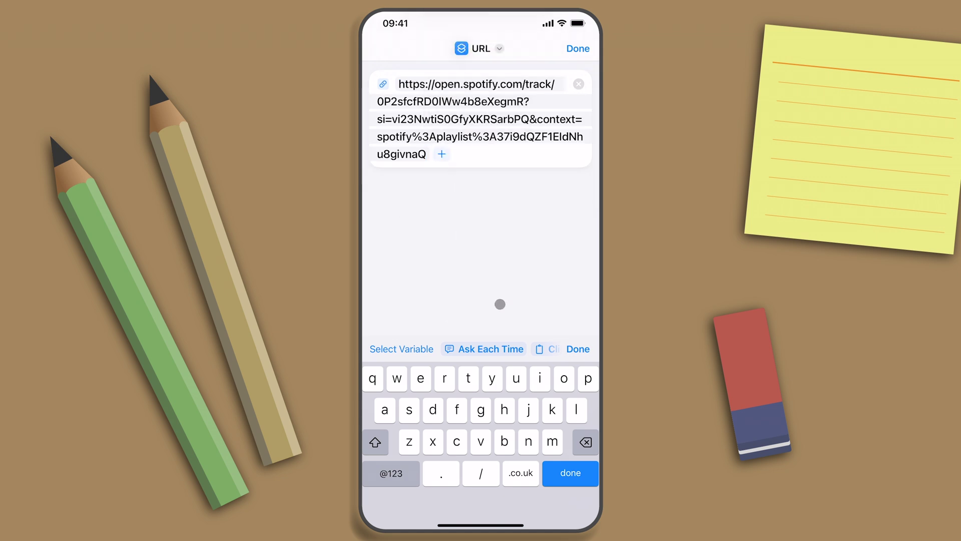
pyautogui.click(561, 474)
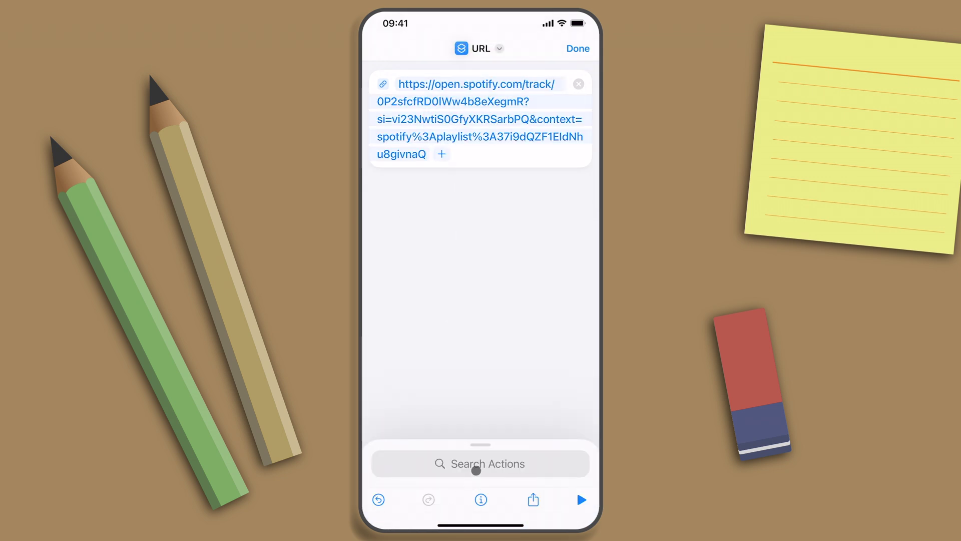
pyautogui.click(474, 465)
pyautogui.write('Op')
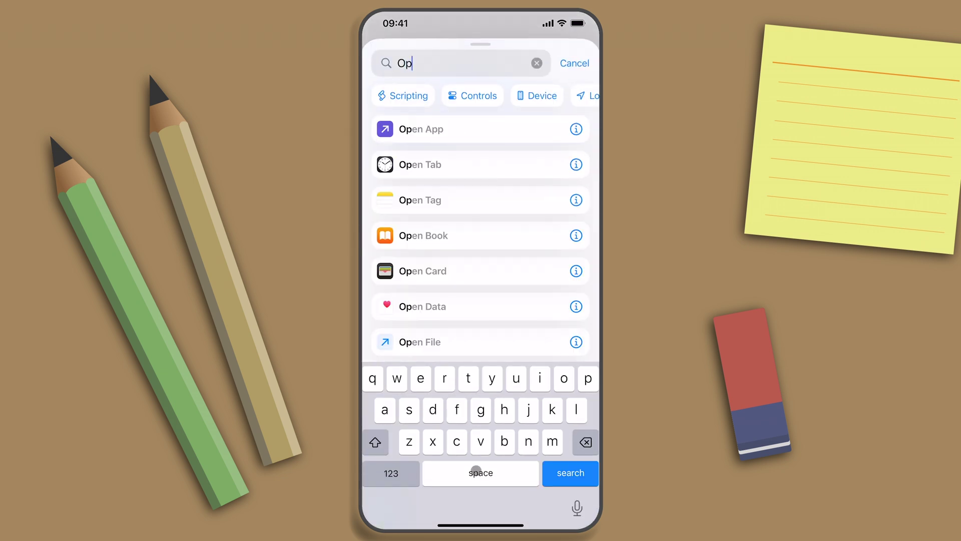
pyautogui.write('en')
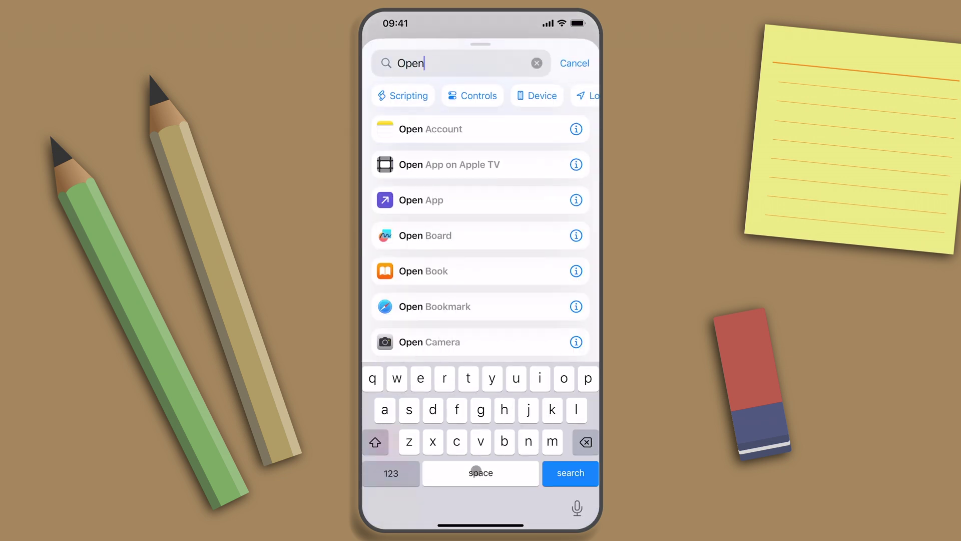
pyautogui.write(' url')
pyautogui.click(474, 134)
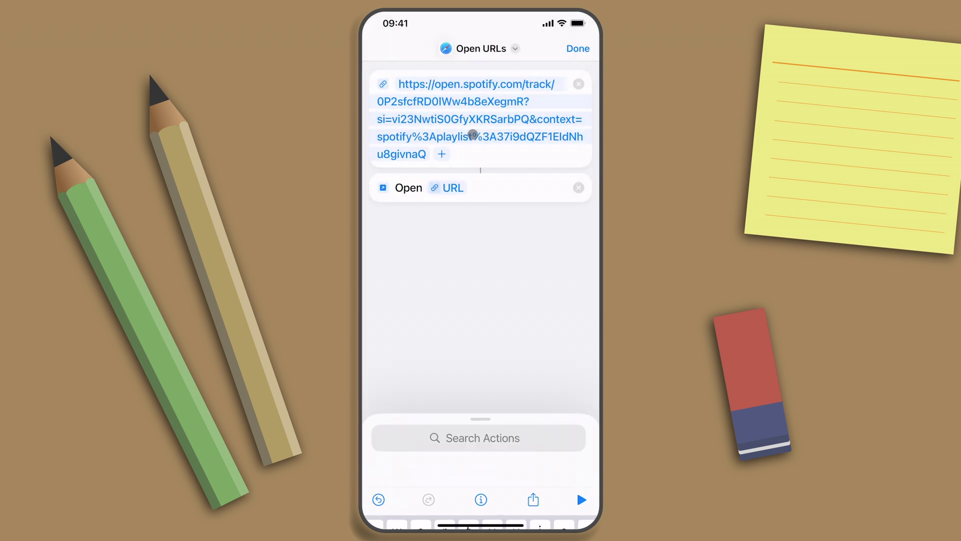
# Test-run the shortcut, then add a Play/Pause media action
pyautogui.click(578, 501)
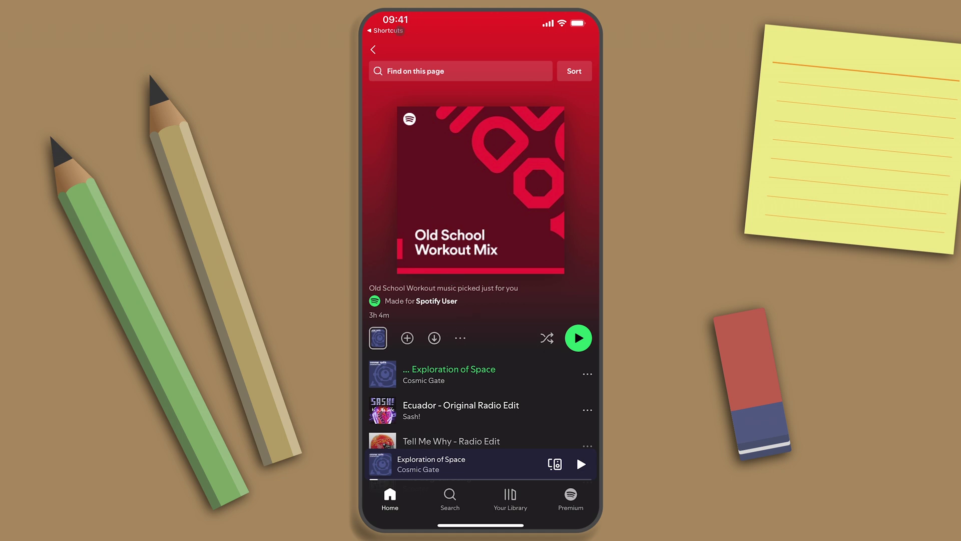
pyautogui.click(388, 30)
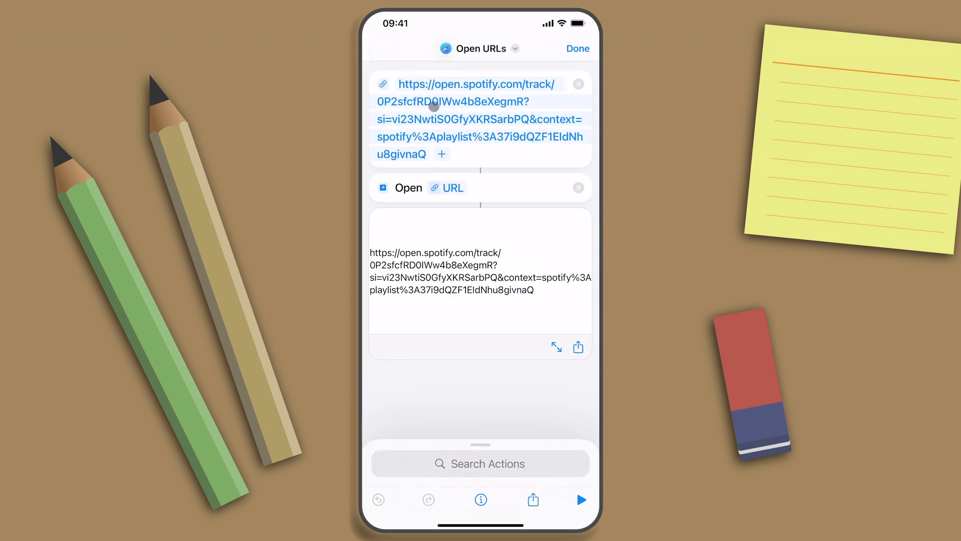
pyautogui.click(463, 458)
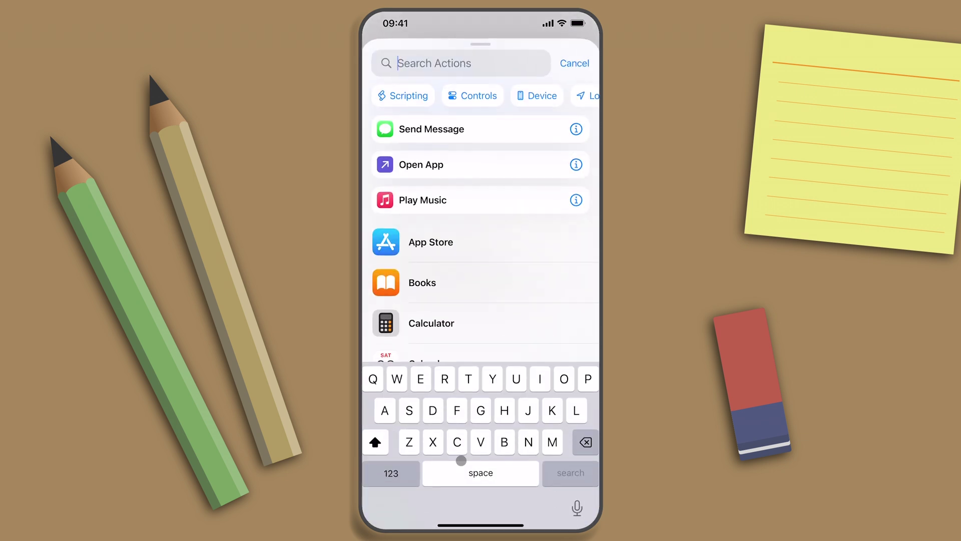
pyautogui.write('Play')
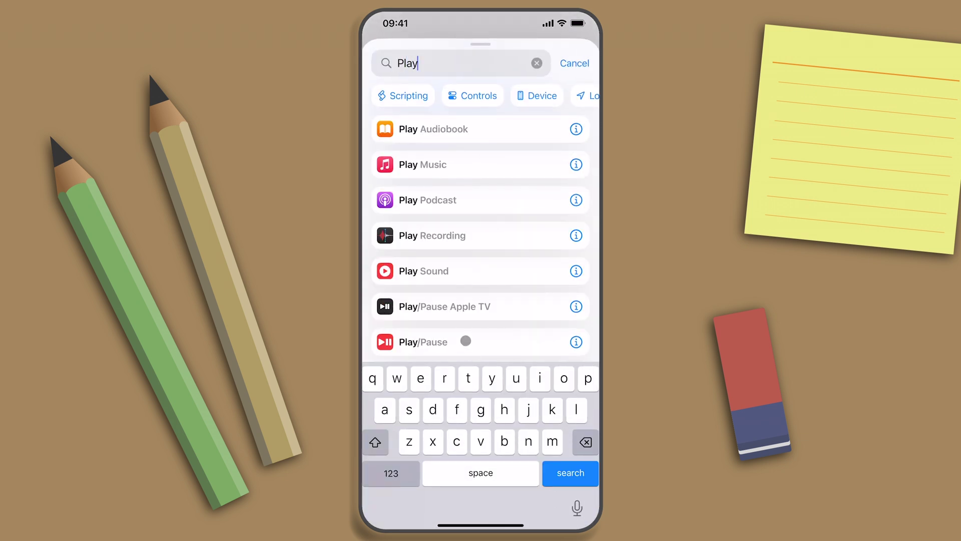
pyautogui.click(466, 341)
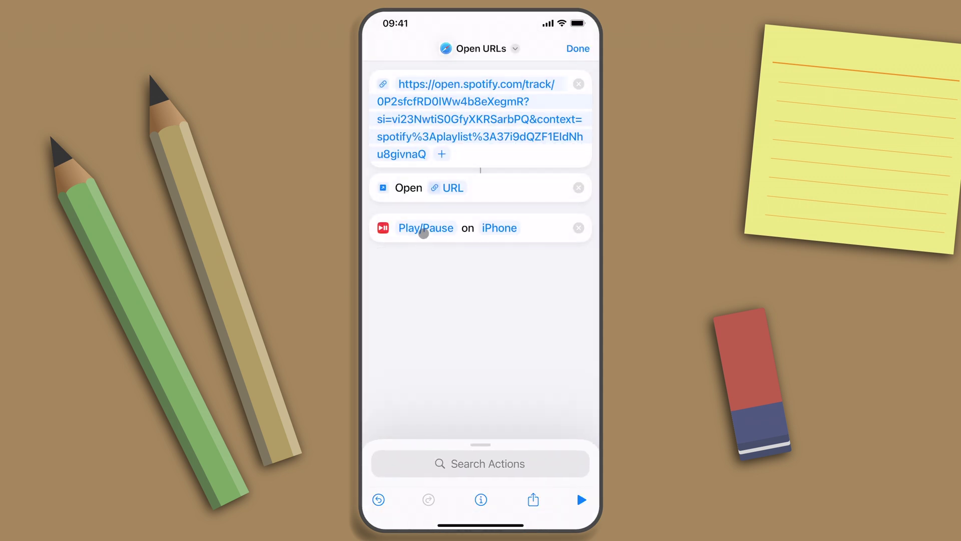
# Set the media action to Play and run the shortcut again to confirm playback
pyautogui.click(428, 228)
pyautogui.click(414, 271)
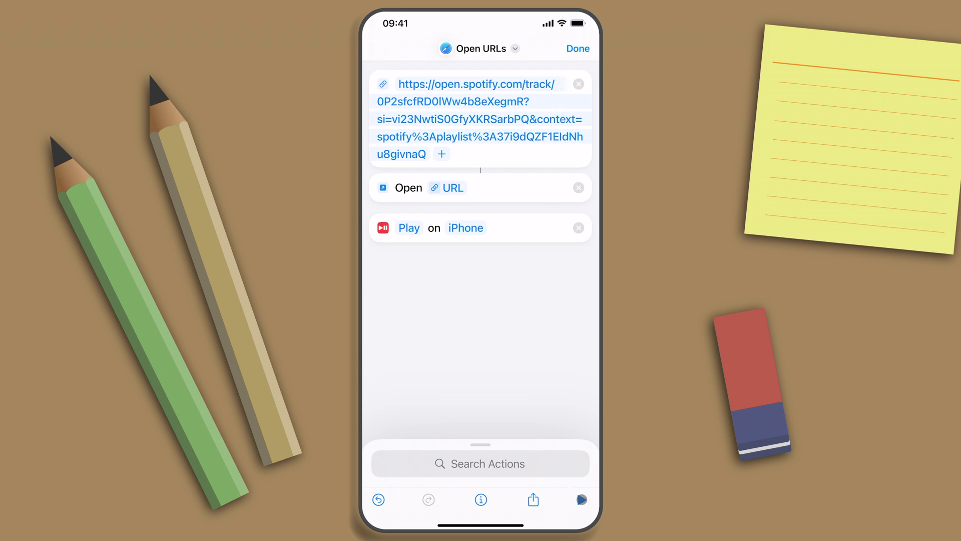
pyautogui.click(581, 500)
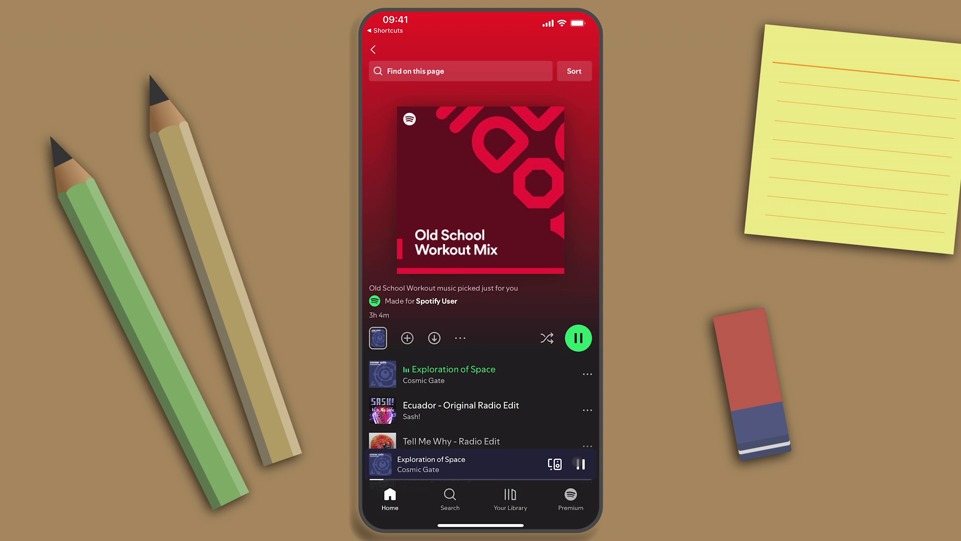
pyautogui.click(388, 30)
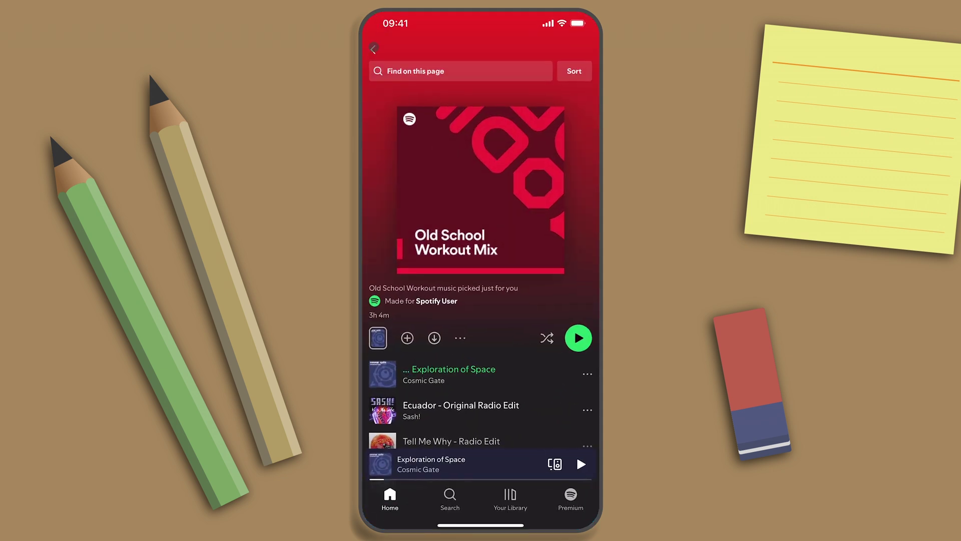
pyautogui.scroll(-2, 482, 300)
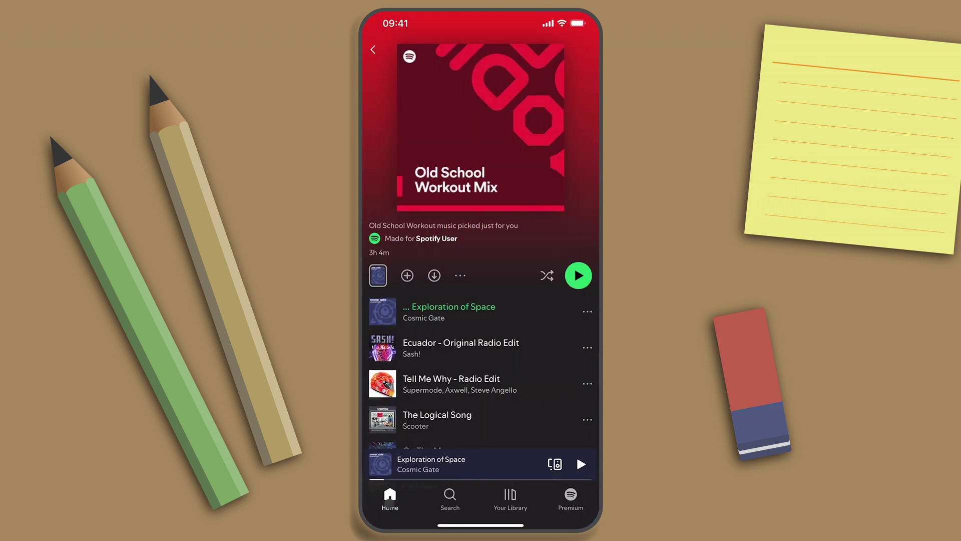
# Open the TECHNO GYM TECHNO WORKOUT playlist and share Vois sur ton chemin to copy its link
pyautogui.click(389, 496)
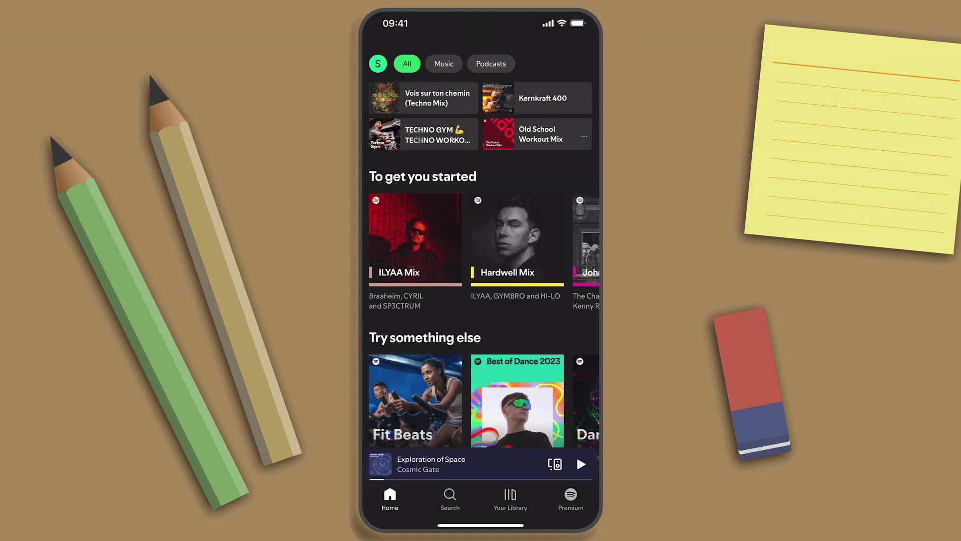
pyautogui.click(423, 133)
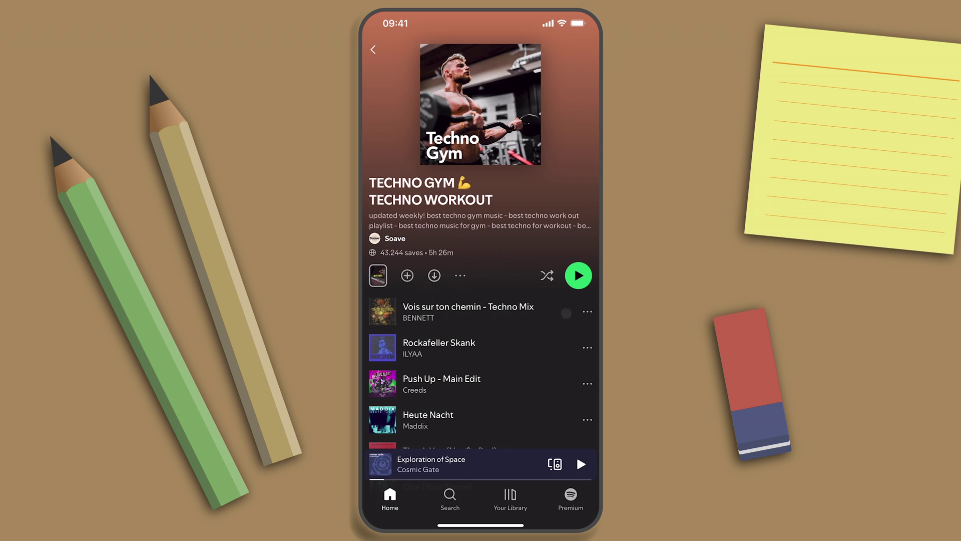
pyautogui.click(587, 311)
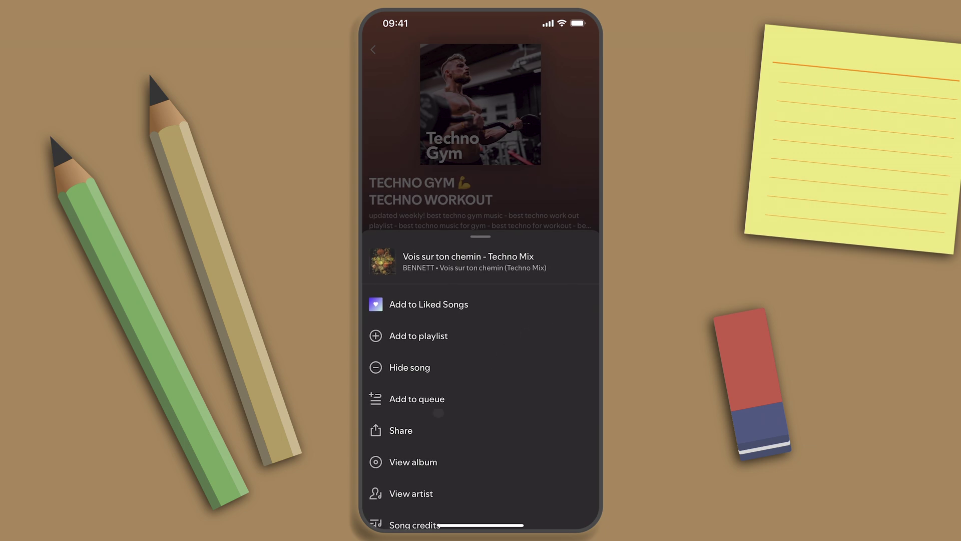
pyautogui.click(408, 431)
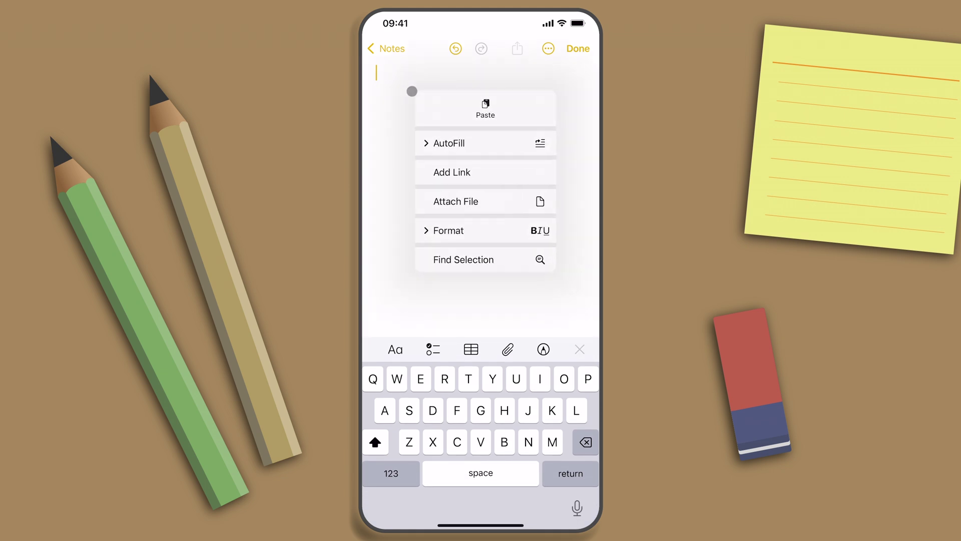
# Paste the Vois sur ton chemin link into the note as plain text
pyautogui.click(458, 114)
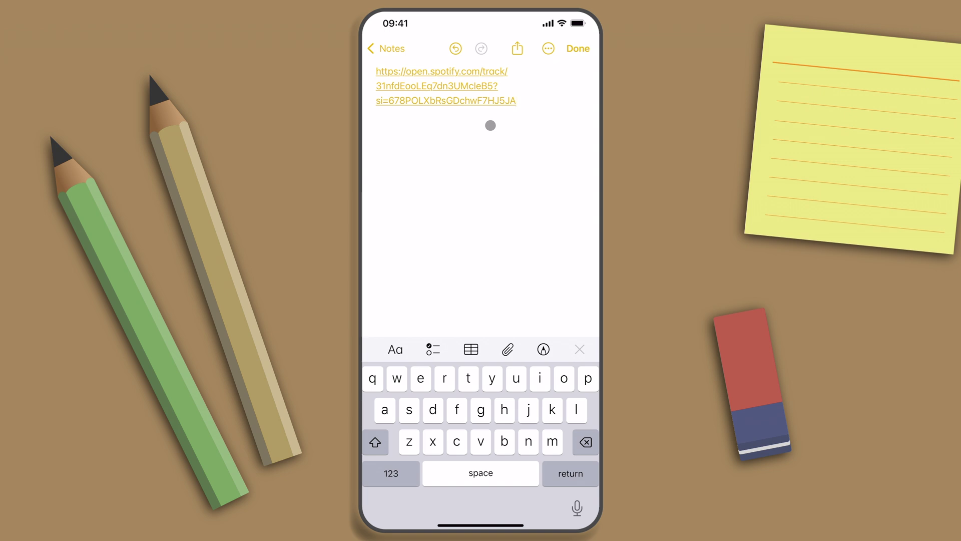
pyautogui.click(491, 125)
pyautogui.click(566, 114)
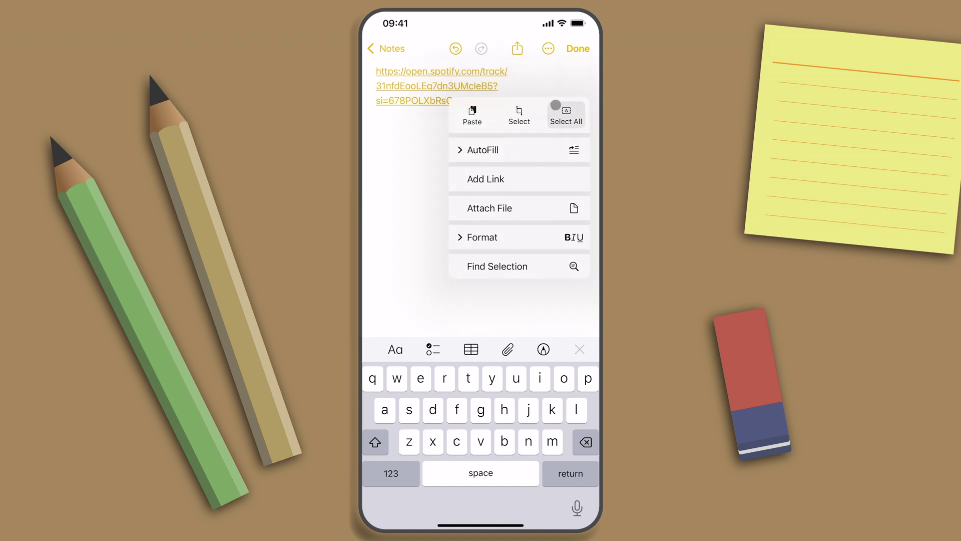
pyautogui.click(449, 91)
pyautogui.click(494, 146)
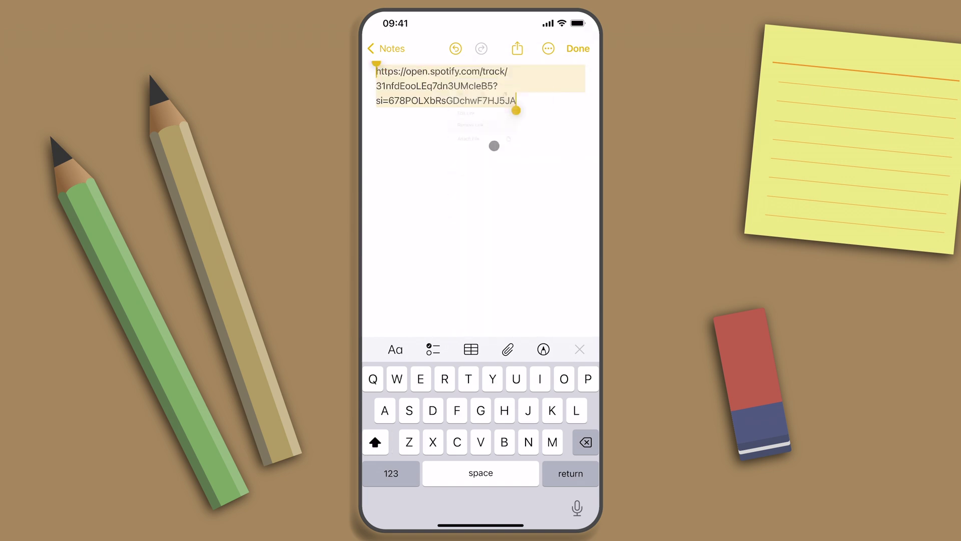
# Backspace away the trailing ?si= tracking part and finish editing the note
pyautogui.click(533, 111)
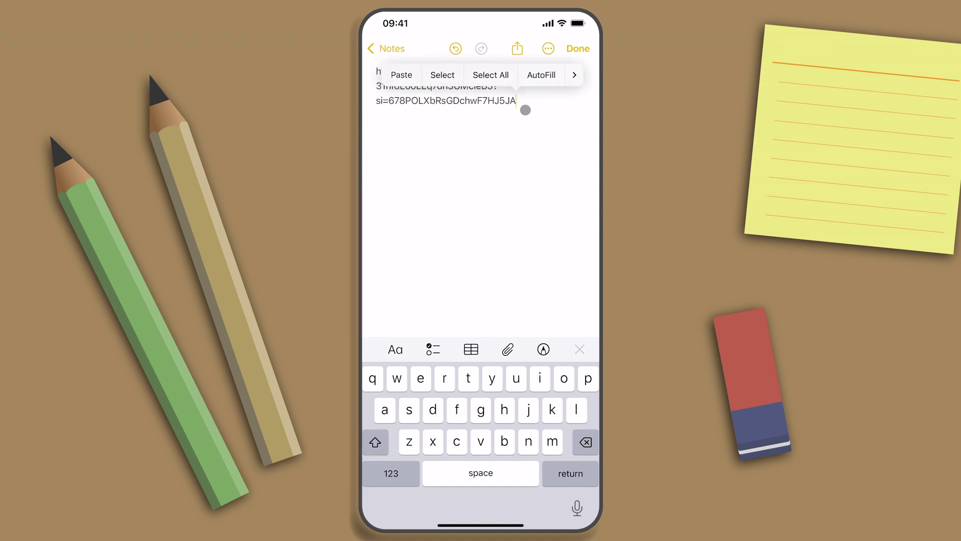
pyautogui.press('BackSpace')
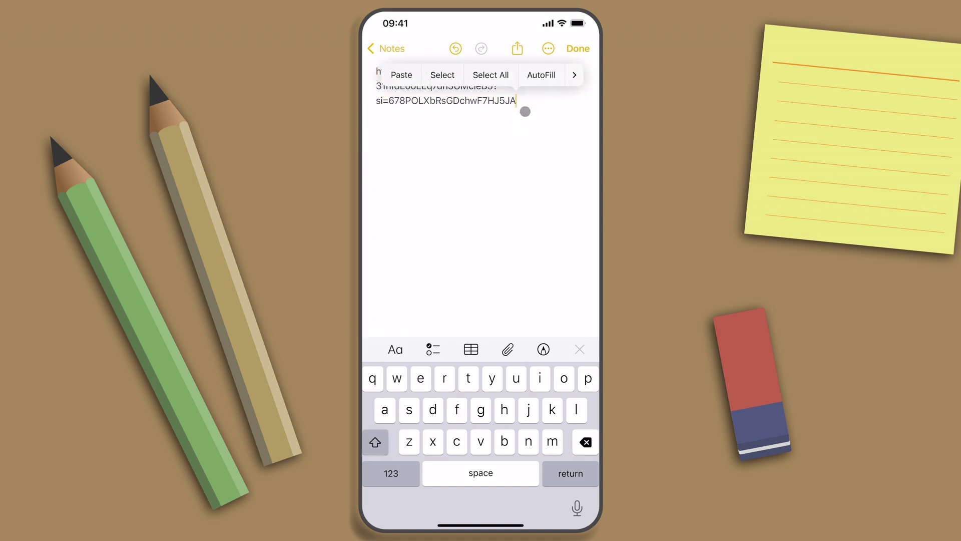
pyautogui.press('BackSpace')
pyautogui.press('BackSpace')
pyautogui.press('BackSpace')
pyautogui.press('BackSpace')
pyautogui.press('BackSpace')
pyautogui.press('BackSpace')
pyautogui.press('BackSpace')
pyautogui.press('BackSpace')
pyautogui.press('BackSpace')
pyautogui.press('BackSpace')
pyautogui.press('BackSpace')
pyautogui.press('BackSpace')
pyautogui.press('BackSpace')
pyautogui.press('BackSpace')
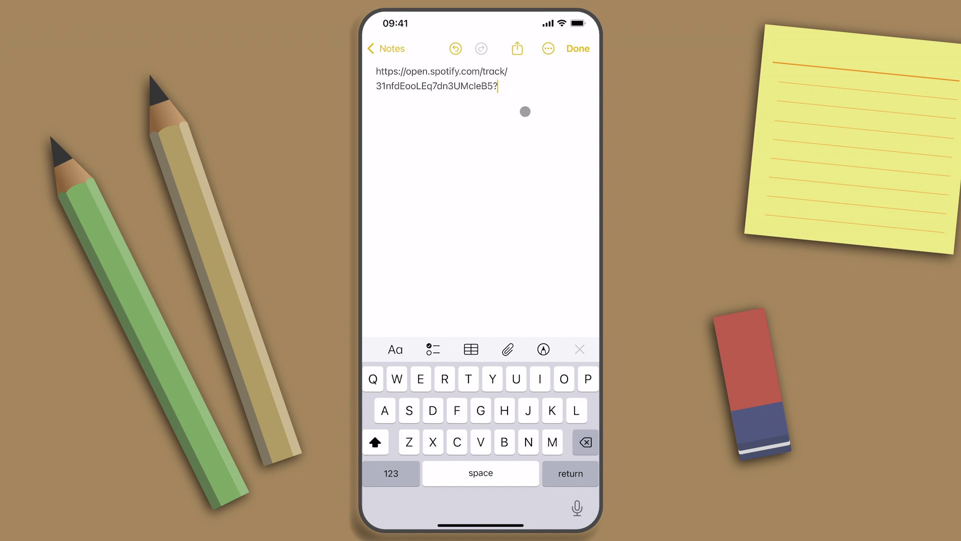
pyautogui.press('BackSpace')
pyautogui.click(577, 48)
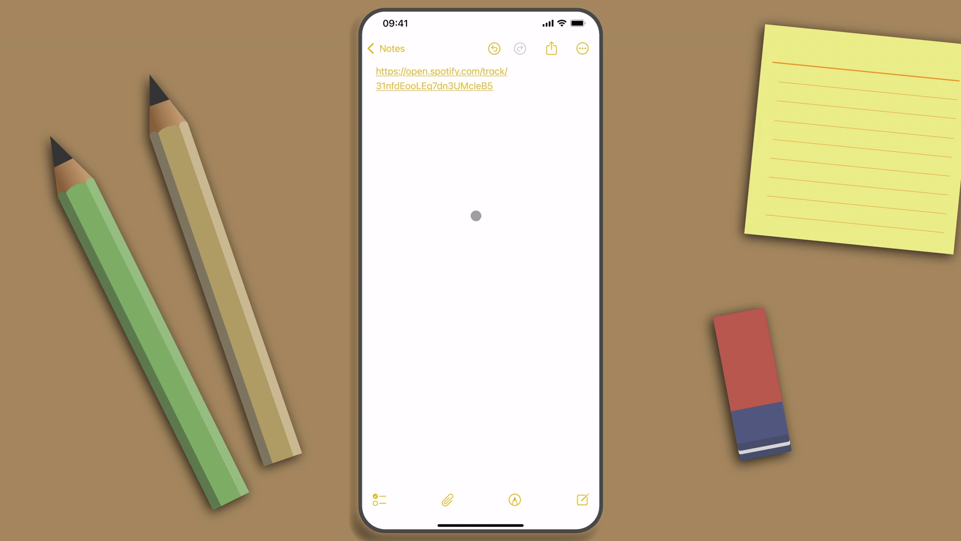
# Return to Spotify and copy the TECHNO GYM TECHNO WORKOUT playlist's share link
pyautogui.press('super+shift+h')
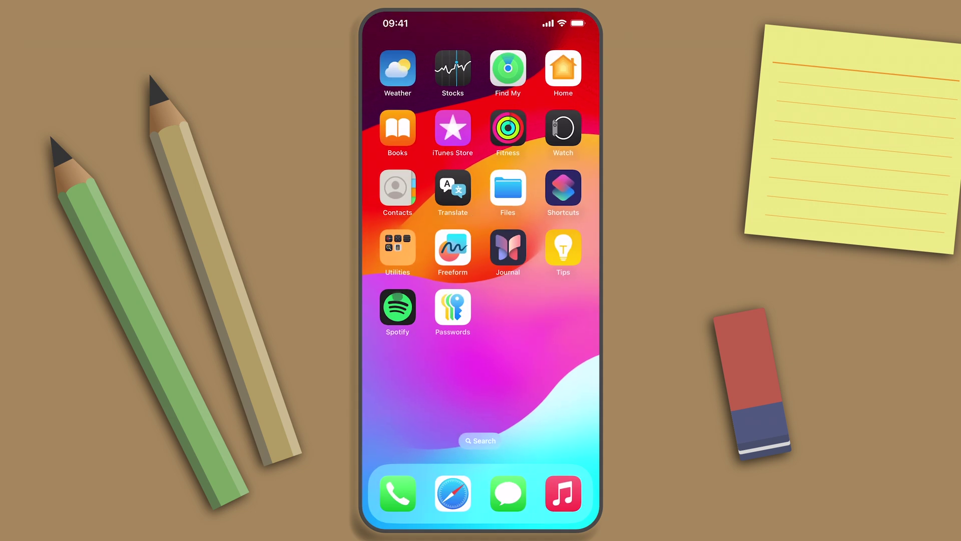
pyautogui.click(399, 298)
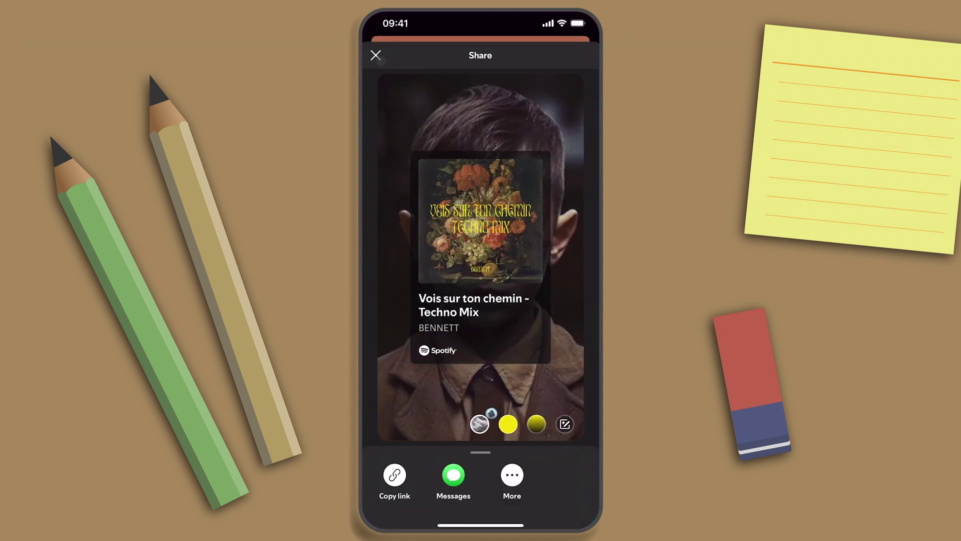
pyautogui.click(387, 61)
pyautogui.click(460, 275)
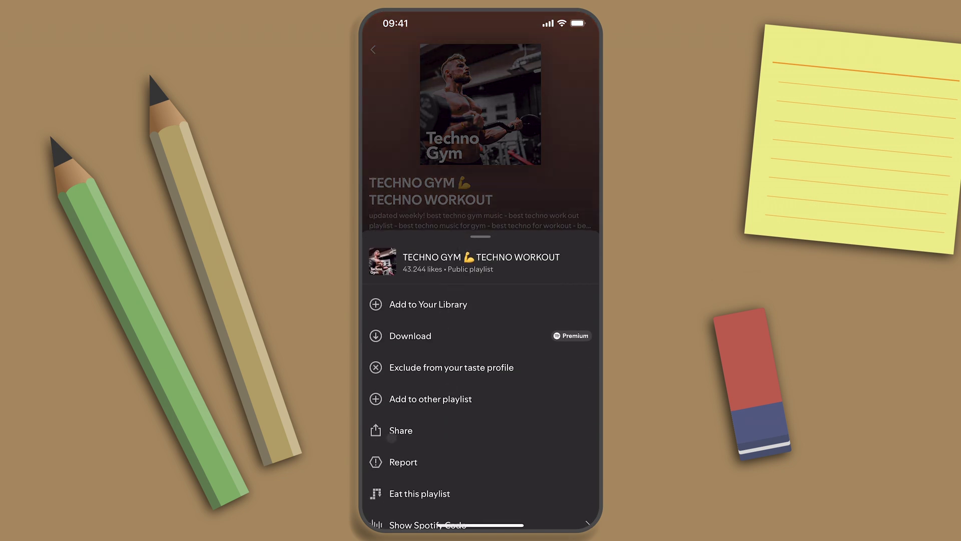
pyautogui.click(392, 432)
pyautogui.click(394, 474)
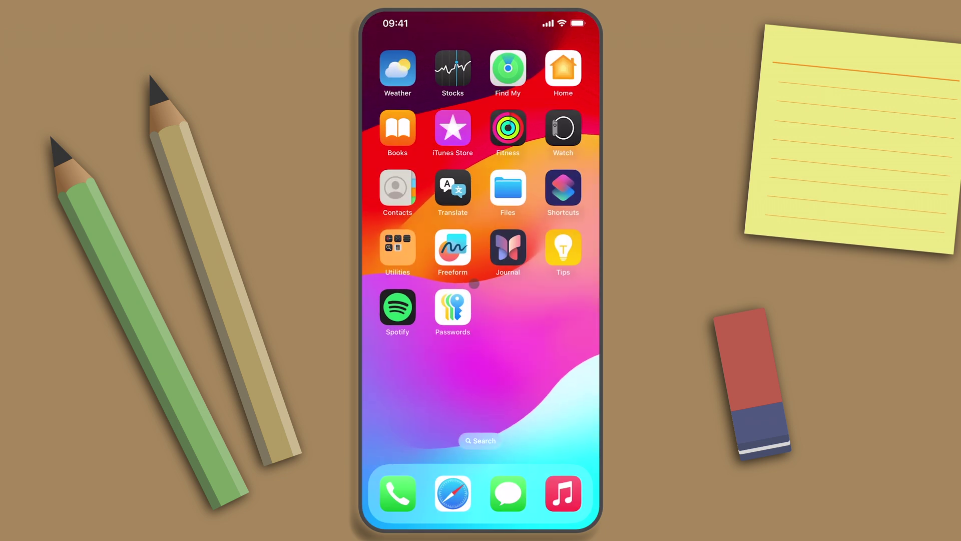
# Back in Notes, paste the playlist link on a new line below the track link
pyautogui.moveTo(475, 283); pyautogui.dragTo(473, 323)
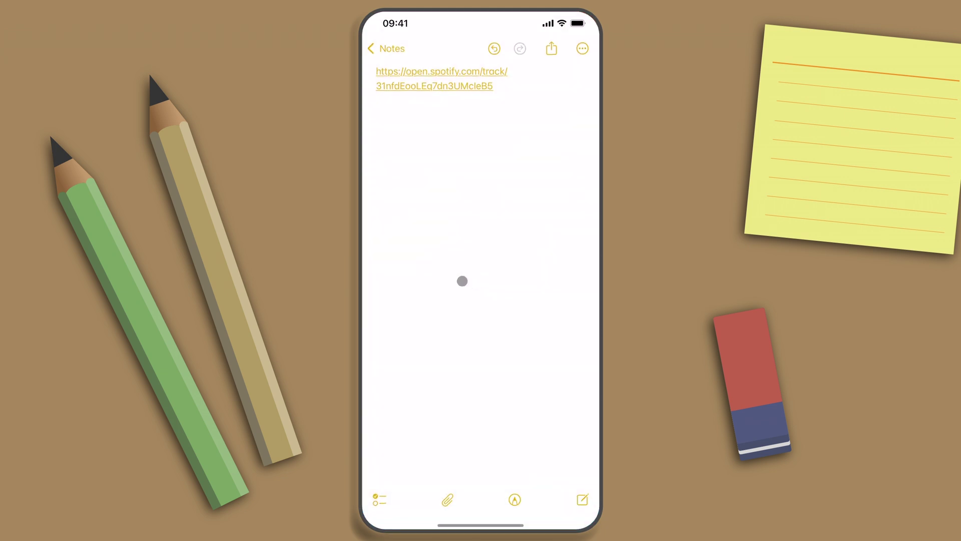
pyautogui.click(461, 281)
pyautogui.press('Return')
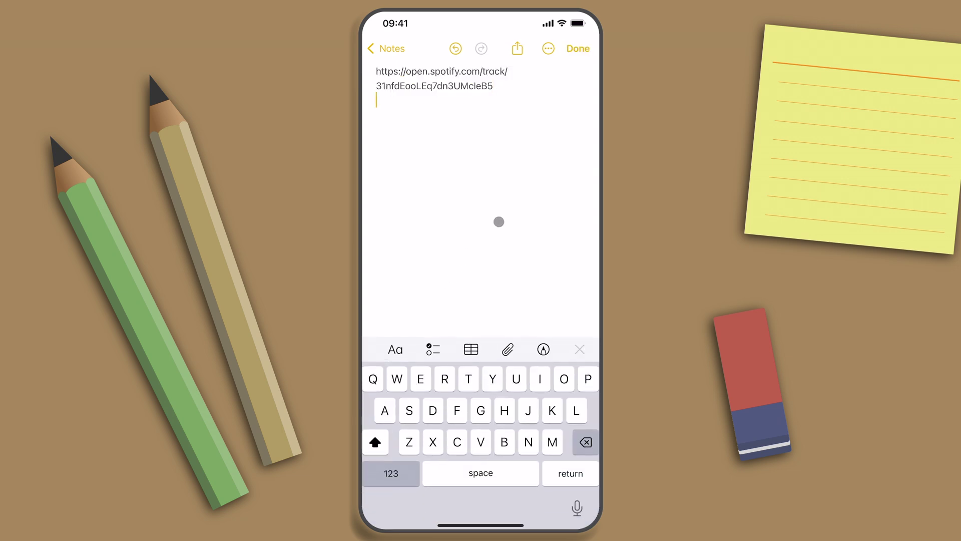
pyautogui.click(436, 120)
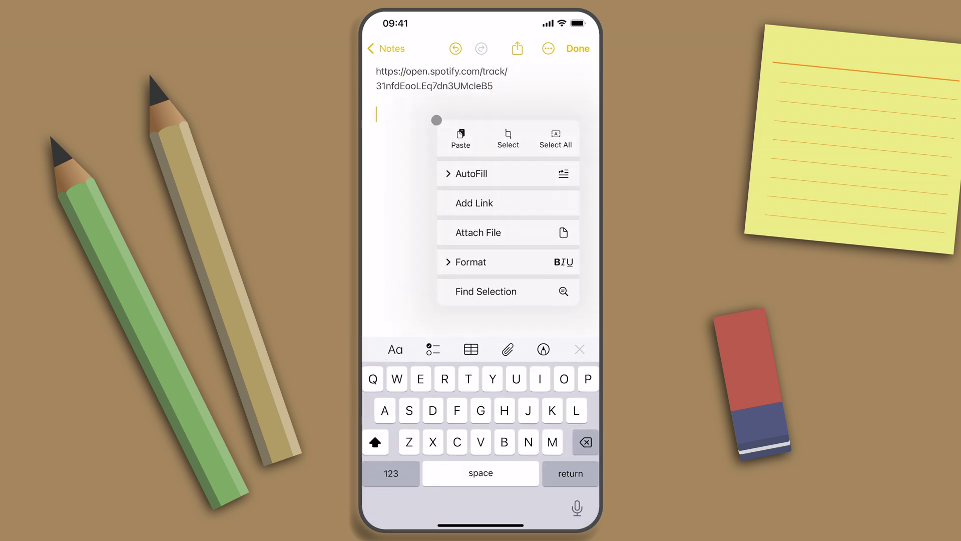
pyautogui.click(461, 137)
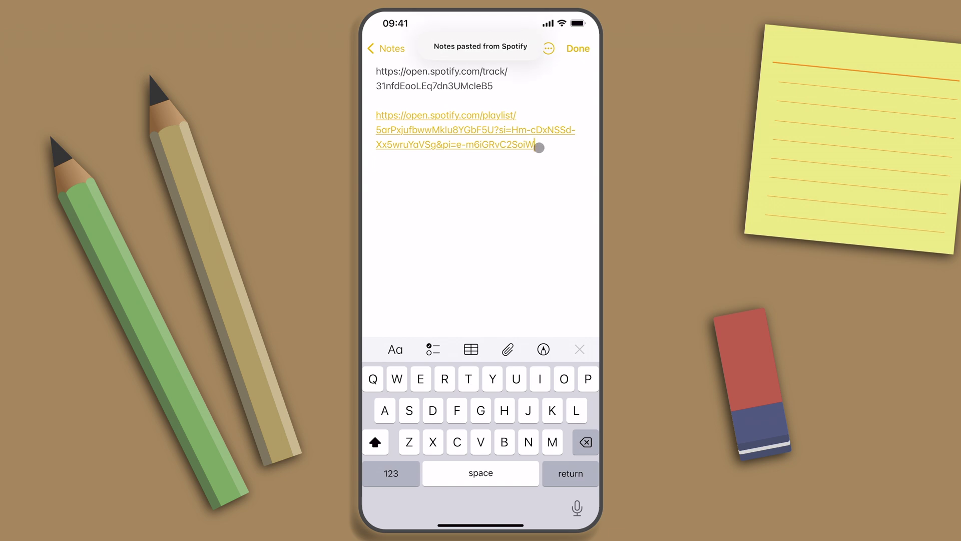
# Select the whole playlist link and convert it to plain text
pyautogui.click(538, 147)
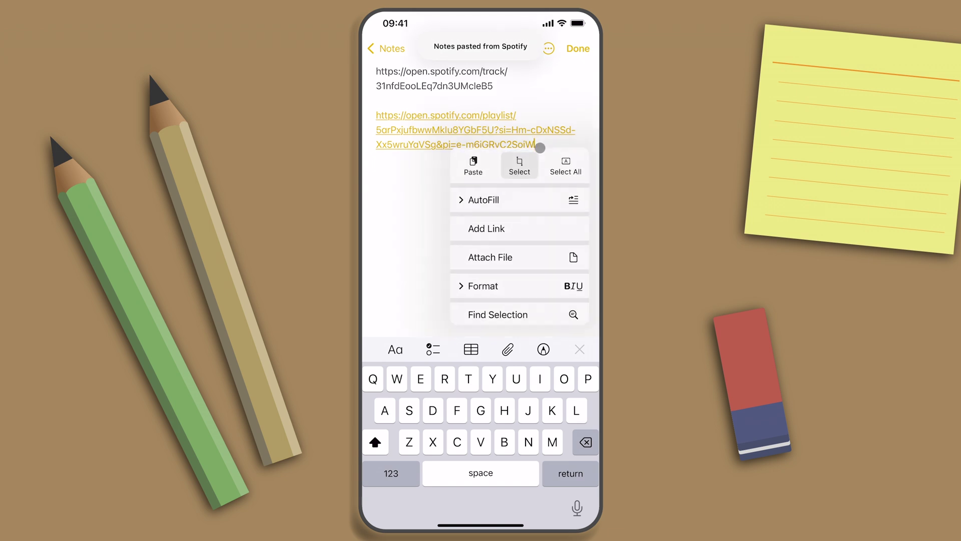
pyautogui.click(518, 160)
pyautogui.moveTo(463, 134); pyautogui.dragTo(377, 112)
pyautogui.rightClick(445, 127)
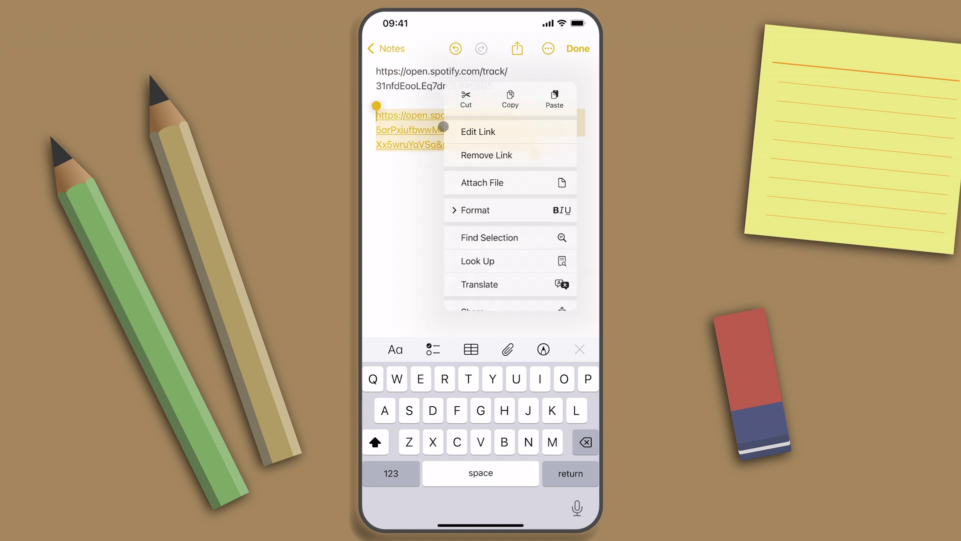
pyautogui.click(472, 154)
pyautogui.click(469, 187)
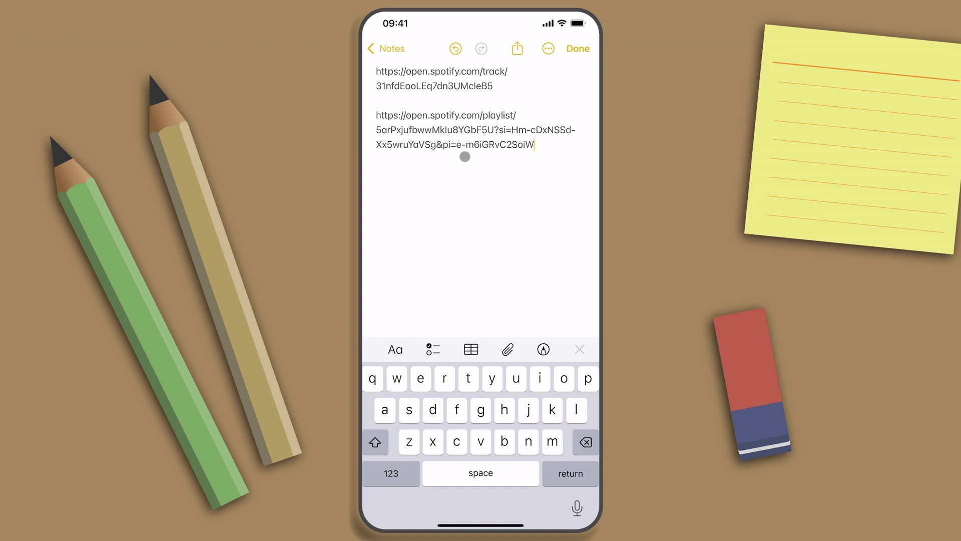
# Delete the &pi= suffix and the open.spotify.com/playlist/ prefix, leaving just the playlist ID
pyautogui.press('BackSpace')
pyautogui.press('BackSpace')
pyautogui.press('BackSpace')
pyautogui.press('BackSpace')
pyautogui.press('BackSpace')
pyautogui.press('BackSpace')
pyautogui.press('BackSpace')
pyautogui.press('BackSpace')
pyautogui.press('BackSpace')
pyautogui.press('BackSpace')
pyautogui.press('BackSpace')
pyautogui.press('BackSpace')
pyautogui.press('BackSpace')
pyautogui.press('BackSpace')
pyautogui.press('BackSpace')
pyautogui.press('BackSpace')
pyautogui.press('BackSpace')
pyautogui.press('BackSpace')
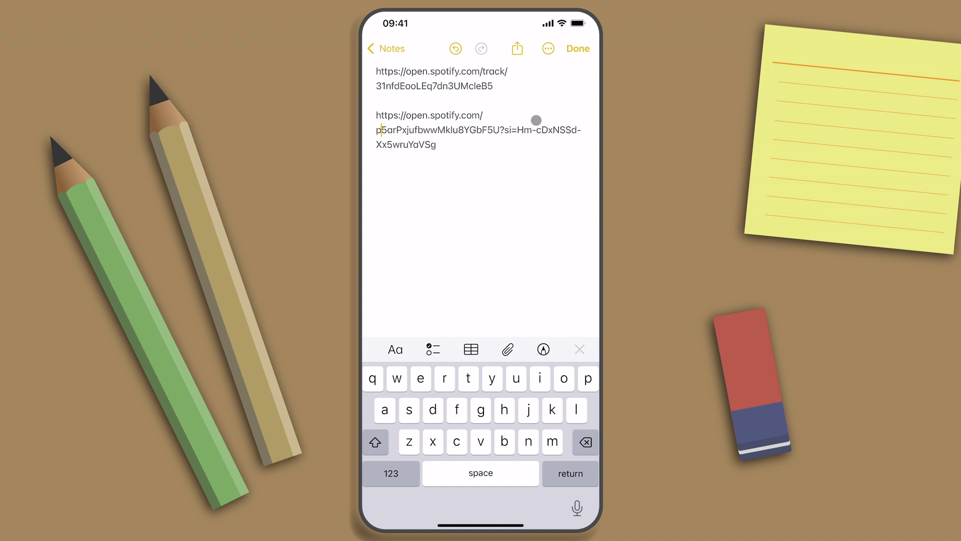
pyautogui.press('BackSpace')
pyautogui.press('BackSpace')
pyautogui.press('BackSpace')
pyautogui.press('BackSpace')
pyautogui.press('BackSpace')
pyautogui.press('BackSpace')
pyautogui.press('BackSpace')
pyautogui.press('BackSpace')
pyautogui.press('BackSpace')
pyautogui.press('BackSpace')
pyautogui.press('BackSpace')
pyautogui.press('BackSpace')
pyautogui.press('BackSpace')
pyautogui.press('BackSpace')
pyautogui.press('BackSpace')
pyautogui.press('BackSpace')
pyautogui.press('BackSpace')
pyautogui.press('BackSpace')
pyautogui.press('BackSpace')
pyautogui.press('BackSpace')
pyautogui.press('BackSpace')
pyautogui.press('BackSpace')
pyautogui.press('BackSpace')
pyautogui.press('BackSpace')
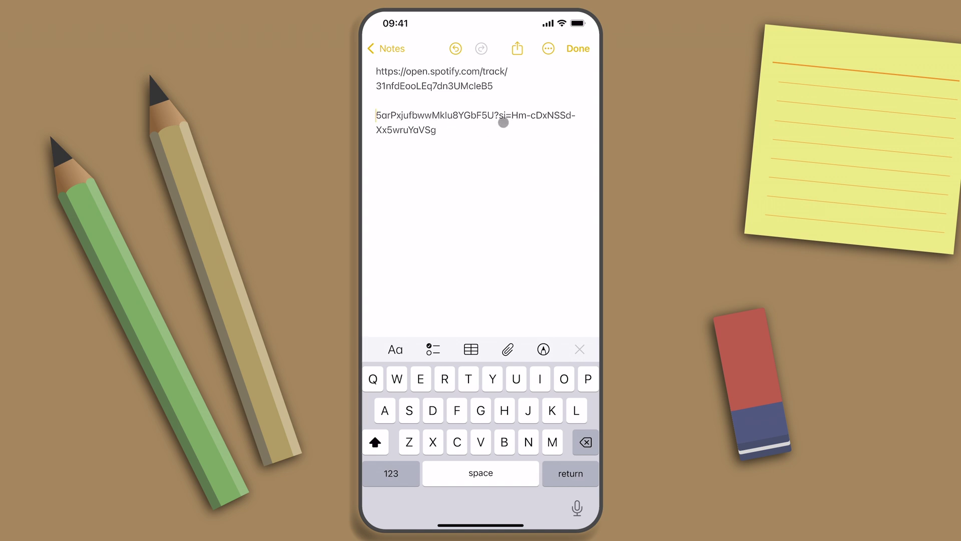
# After the track ID, type the ':playlist:' part of the context=spotify parameter
pyautogui.doubleClick(500, 87)
pyautogui.click(515, 85)
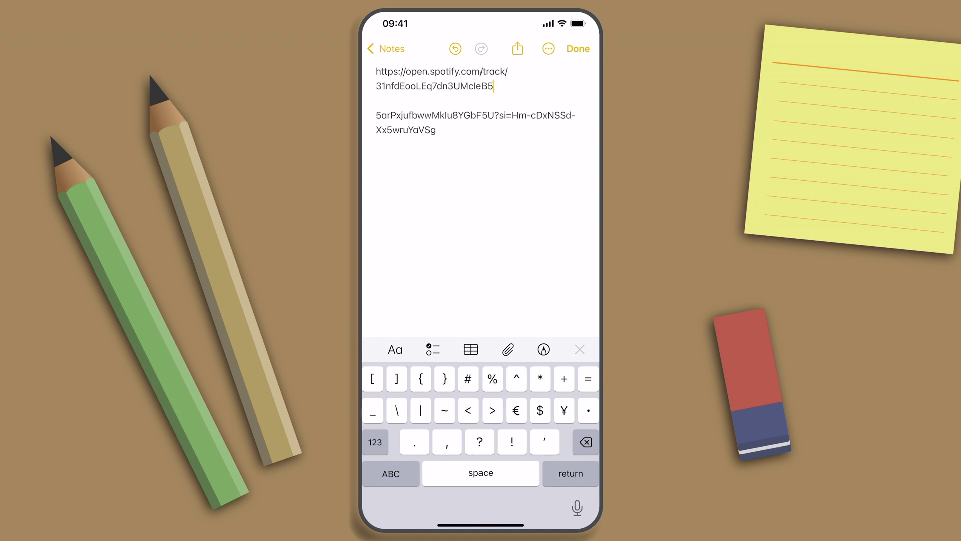
pyautogui.write('?')
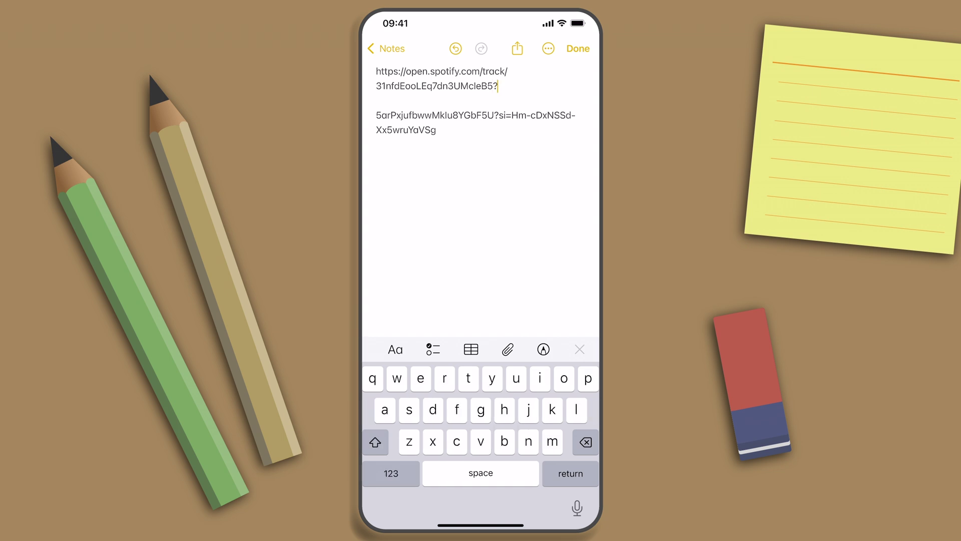
pyautogui.write('context')
pyautogui.click(391, 474)
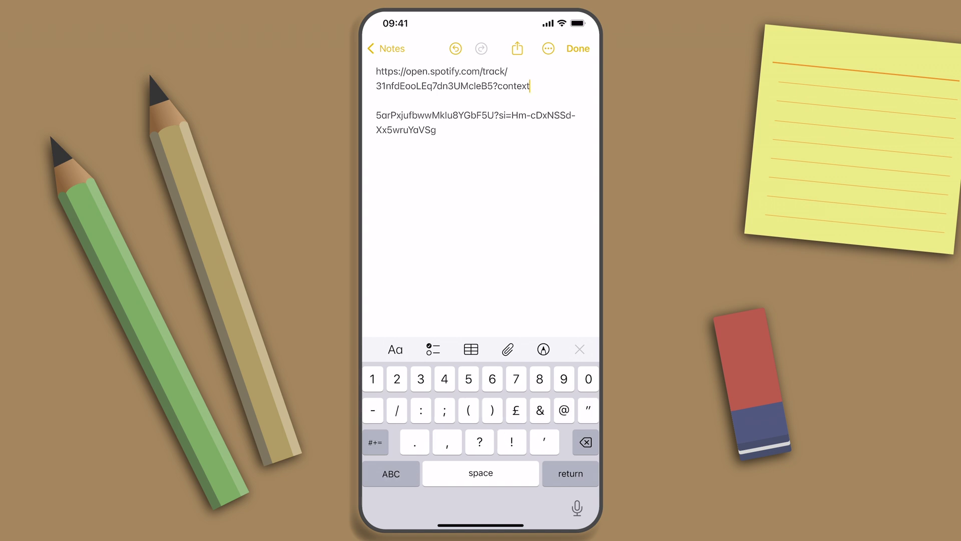
pyautogui.click(376, 442)
pyautogui.write('=')
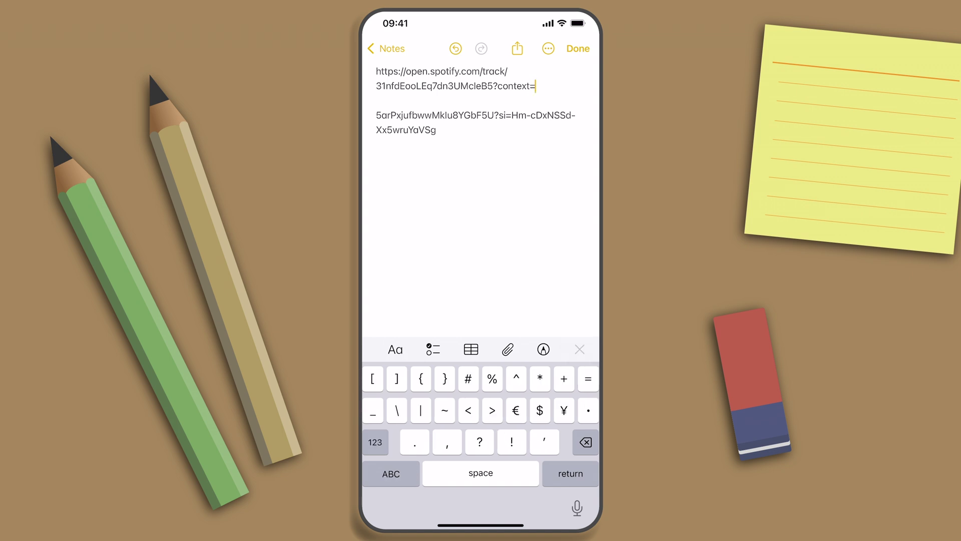
pyautogui.click(390, 473)
pyautogui.write('s')
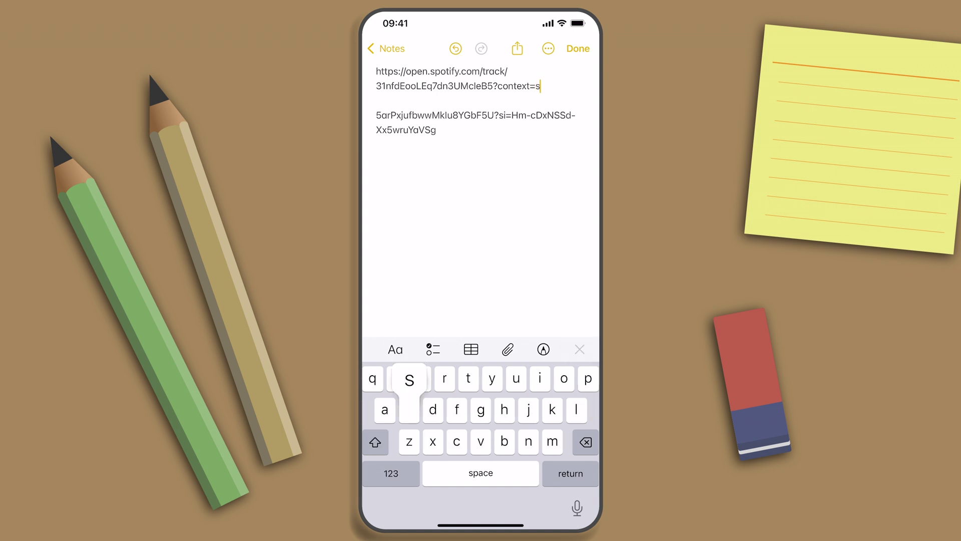
pyautogui.write('potify')
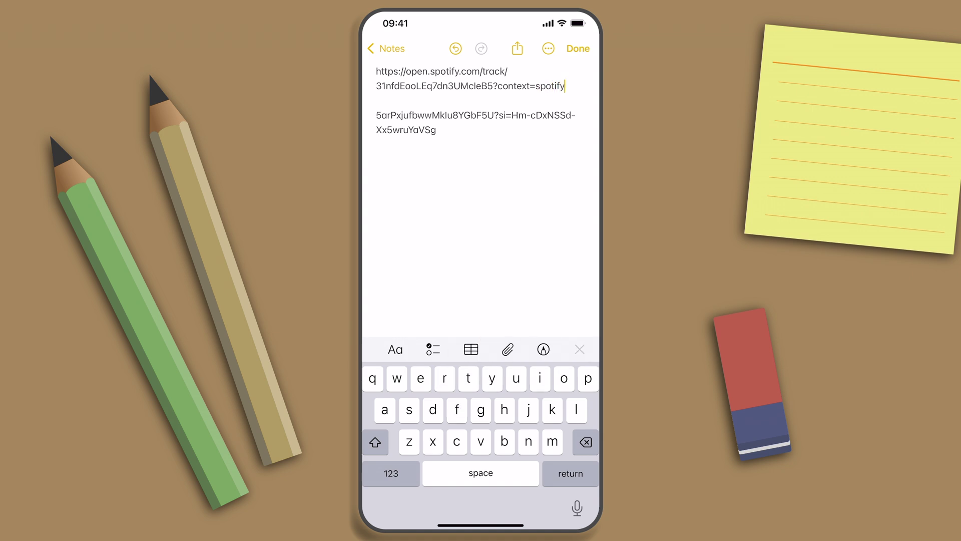
pyautogui.click(391, 473)
pyautogui.write(':')
pyautogui.write('play')
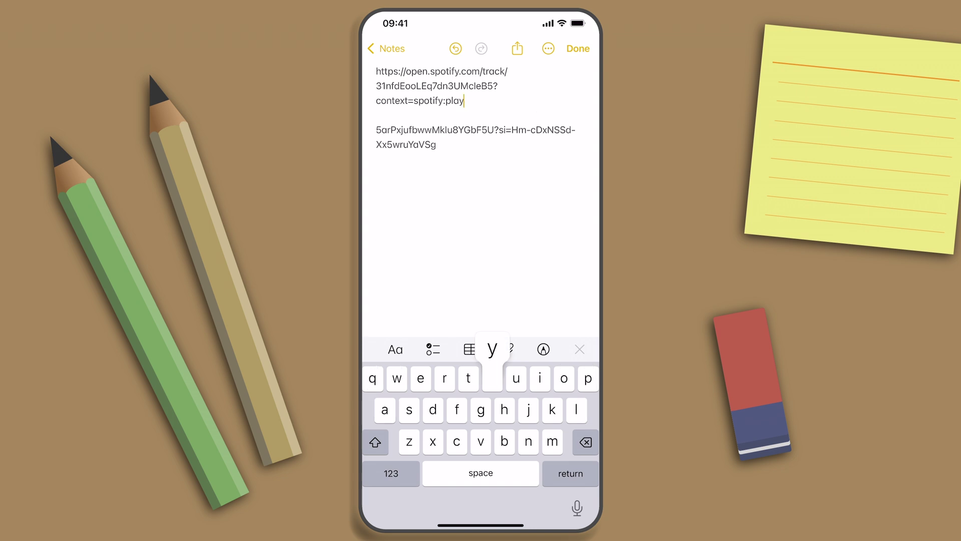
pyautogui.write('list')
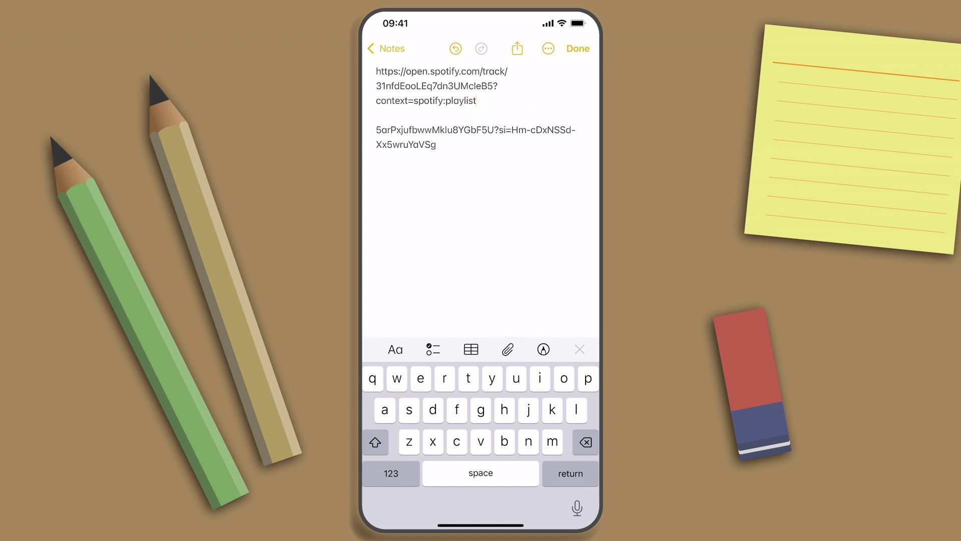
pyautogui.click(391, 473)
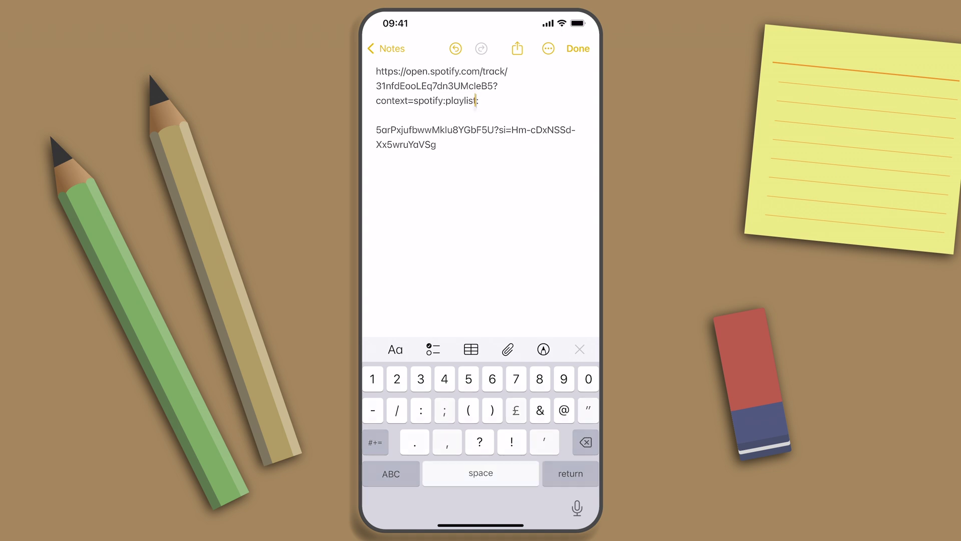
# Join the playlist ID onto the track URL line and delete the ? before si=
pyautogui.moveTo(481, 473); pyautogui.dragTo(380, 502)
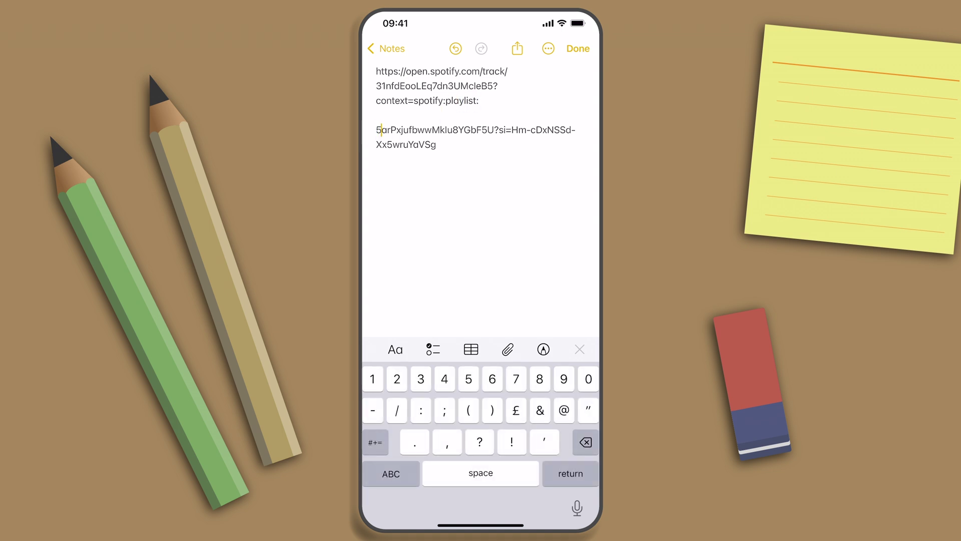
pyautogui.moveTo(482, 473); pyautogui.dragTo(473, 473)
pyautogui.press('BackSpace')
pyautogui.press('BackSpace')
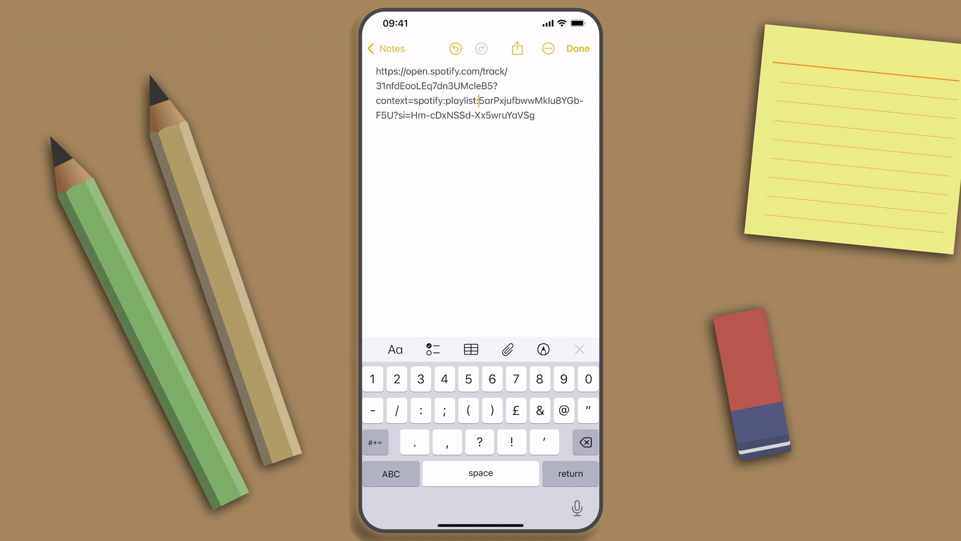
pyautogui.moveTo(482, 473); pyautogui.dragTo(386, 473)
pyautogui.press('BackSpace')
pyautogui.write('&')
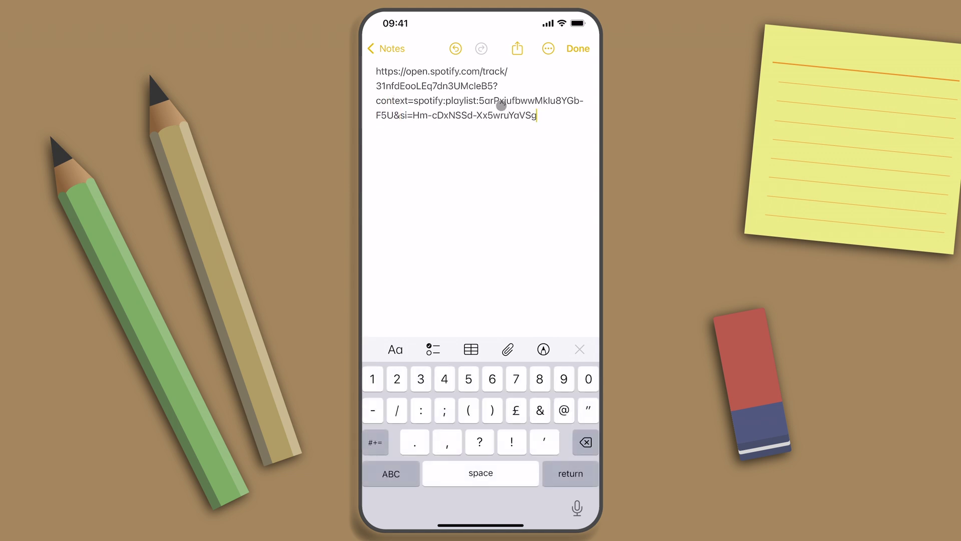
# Select all of the combined Spotify URL, copy it, and go to the Home Screen
pyautogui.click(541, 115)
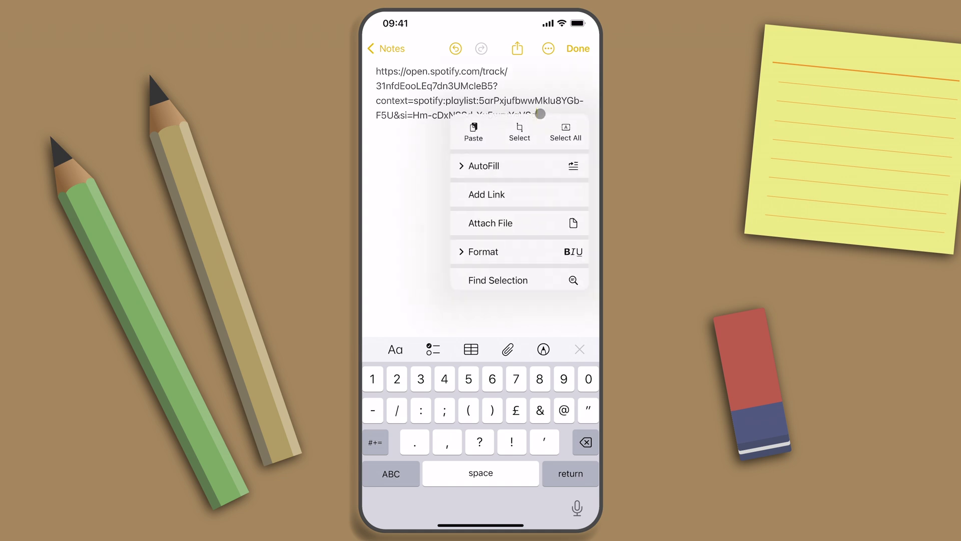
pyautogui.click(565, 129)
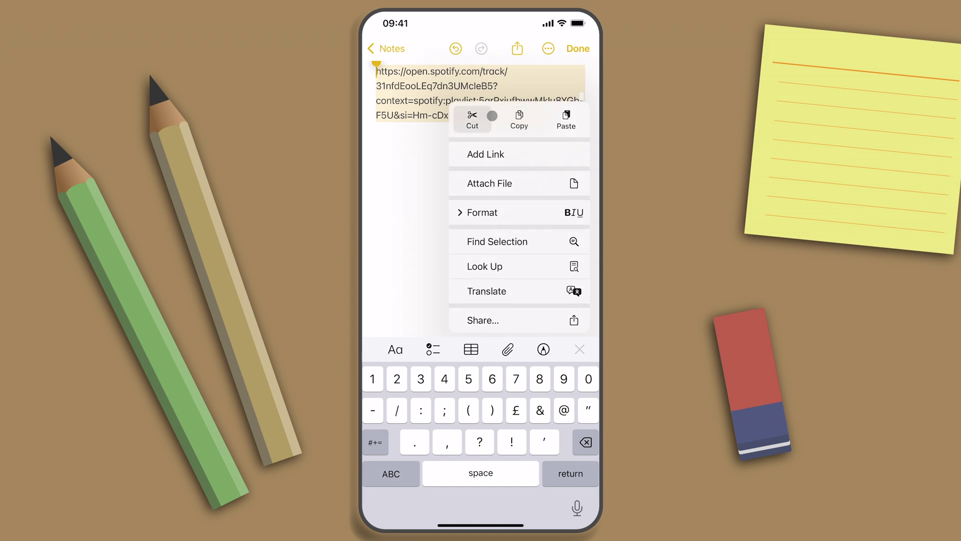
pyautogui.click(517, 117)
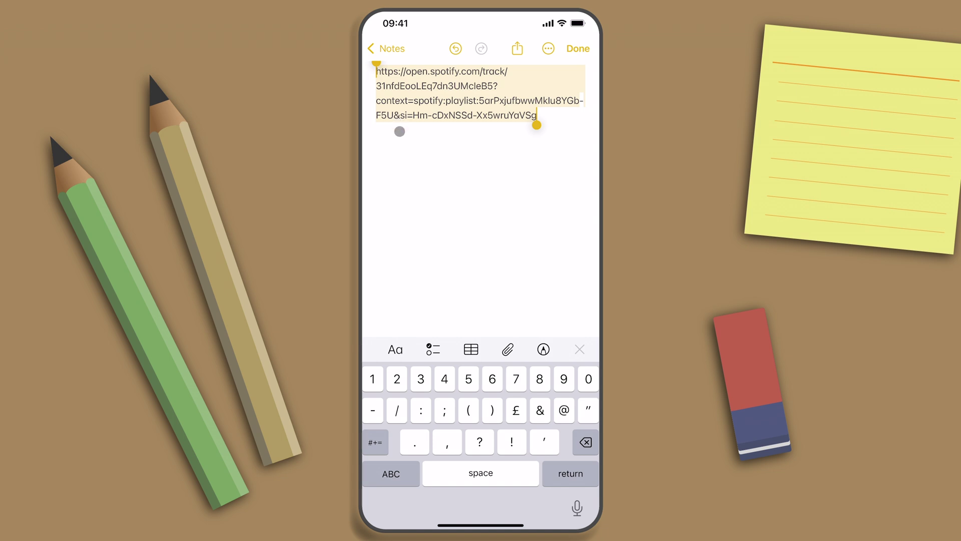
pyautogui.moveTo(480, 524); pyautogui.dragTo(411, 233)
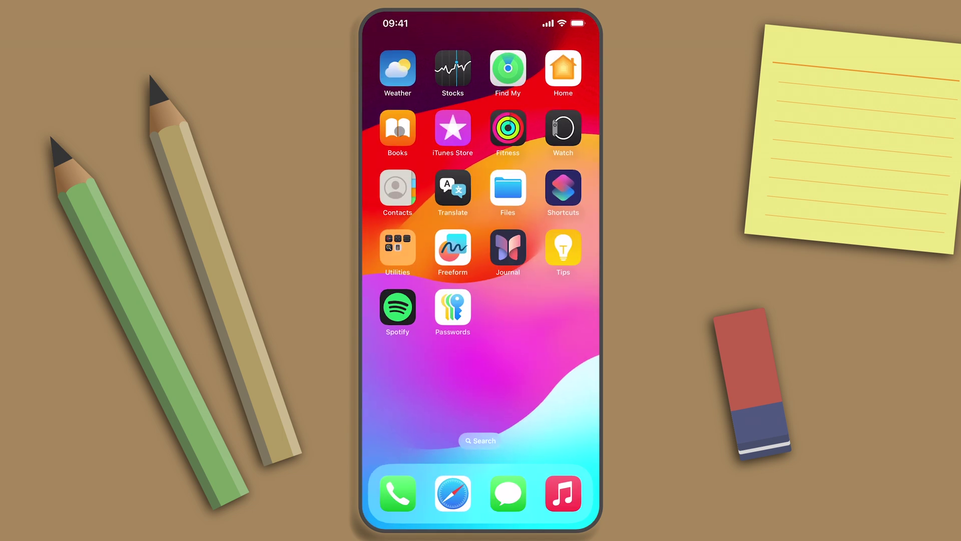
# Delete the old URL action and add a fresh URL action at the top of the shortcut
pyautogui.click(563, 189)
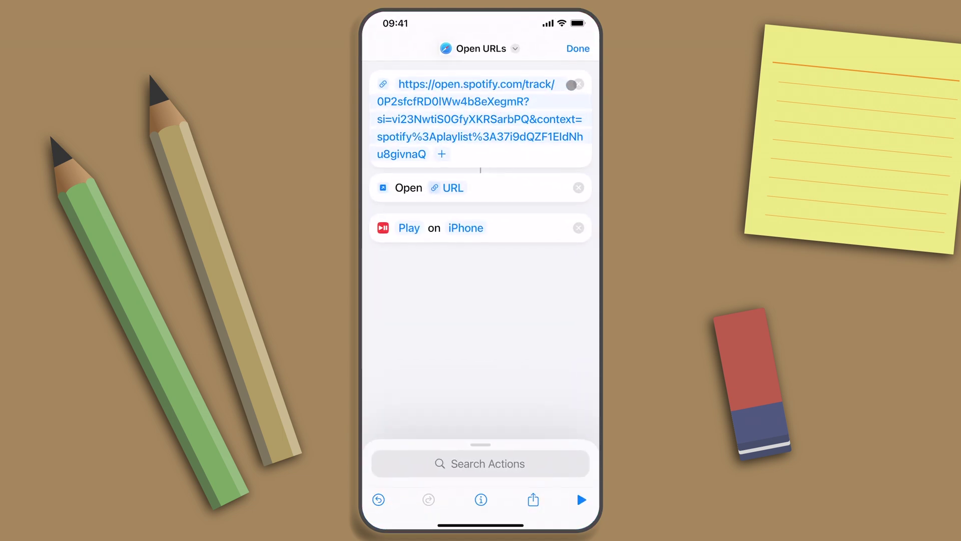
pyautogui.click(579, 83)
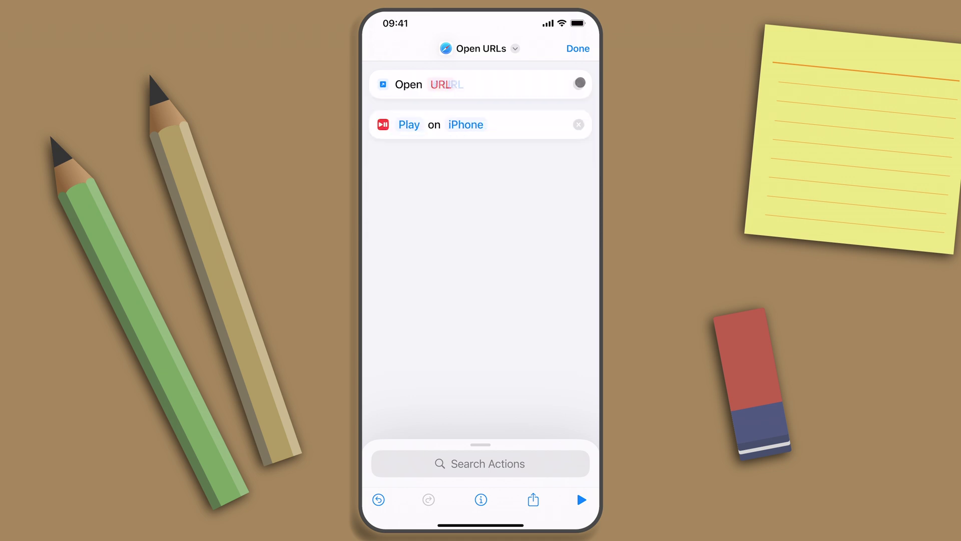
pyautogui.click(479, 463)
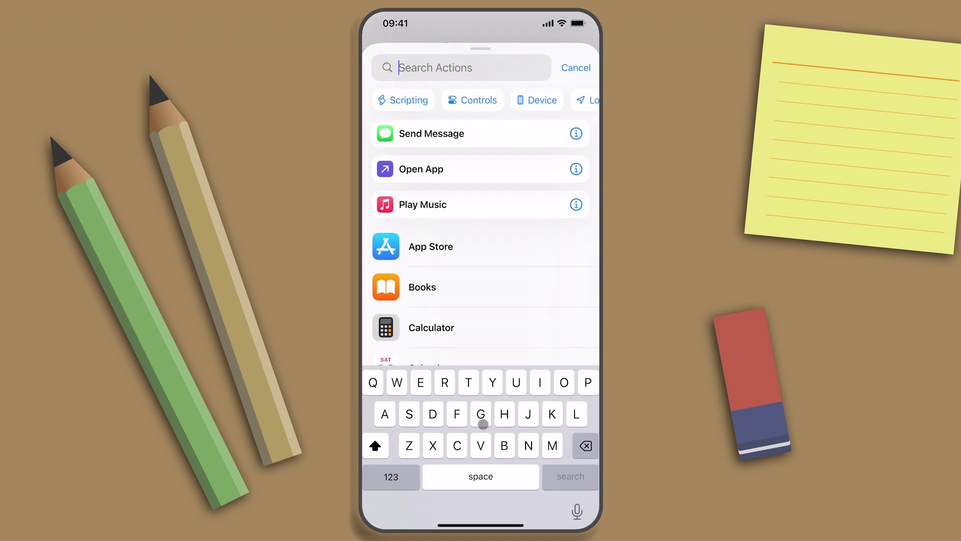
pyautogui.write('Url')
pyautogui.click(491, 131)
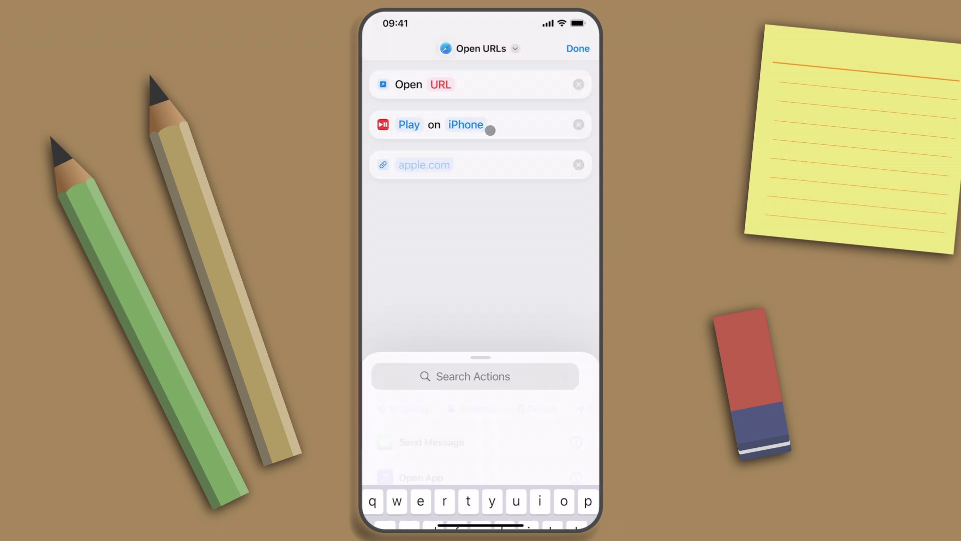
pyautogui.moveTo(468, 168)
pyautogui.mouseDown()
pyautogui.moveTo(495, 163)
pyautogui.moveTo(437, 87)
pyautogui.mouseUp()
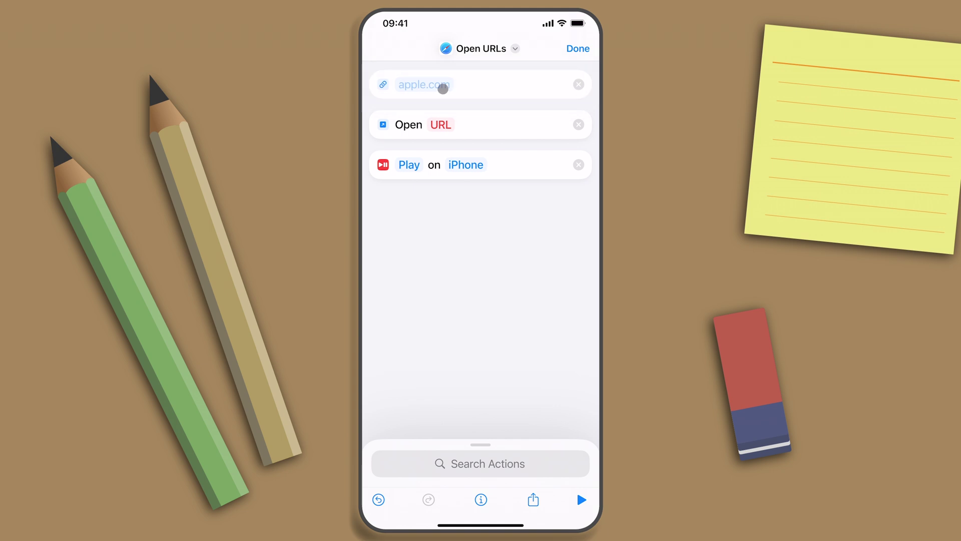
# Paste the combined track-and-playlist Spotify URL into the new URL action
pyautogui.click(419, 83)
pyautogui.click(418, 83)
pyautogui.click(452, 95)
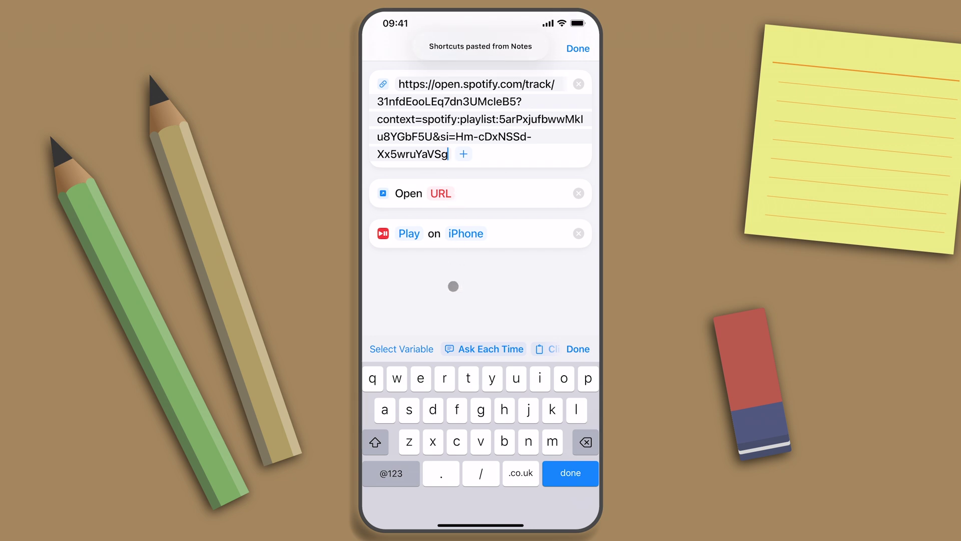
# Repoint the Open step's input to the new URL variable
pyautogui.click(441, 192)
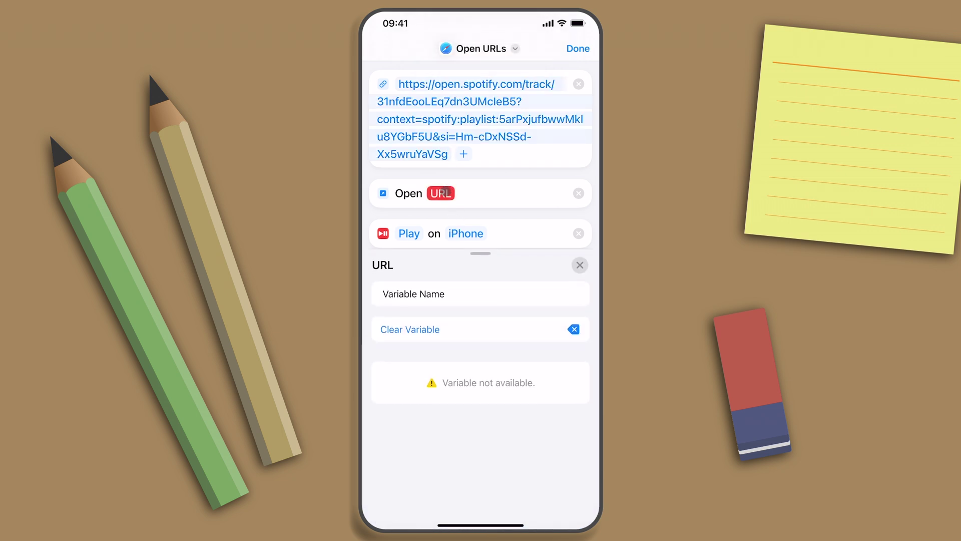
pyautogui.click(501, 328)
pyautogui.click(437, 200)
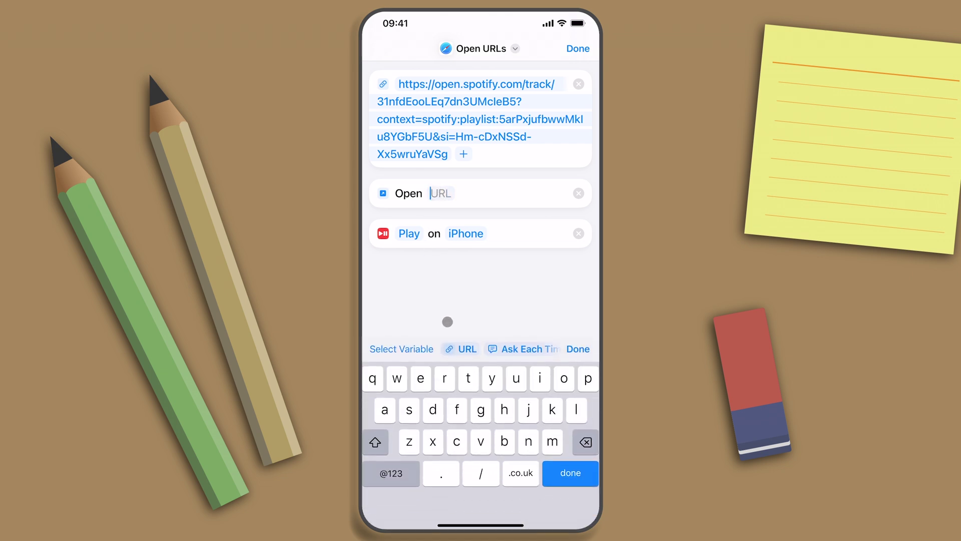
pyautogui.click(464, 352)
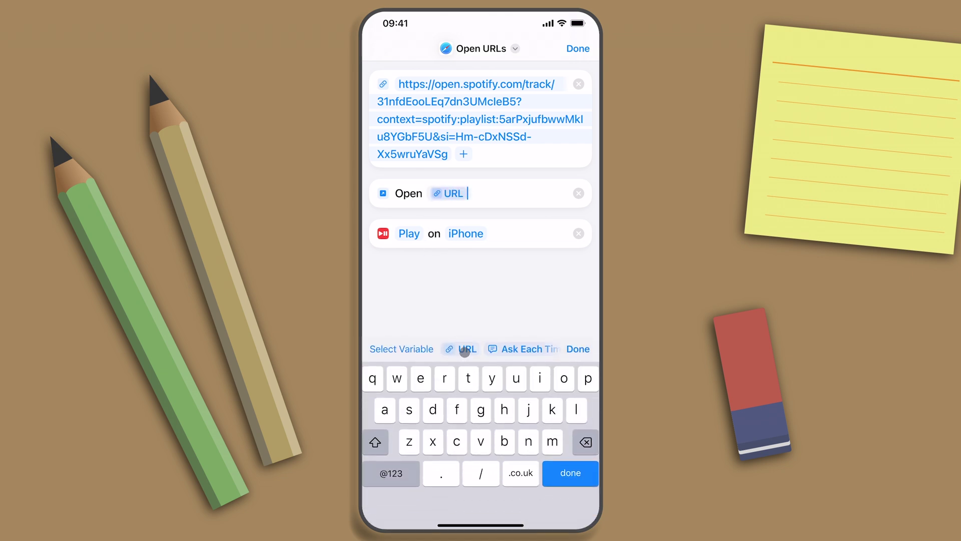
pyautogui.click(578, 349)
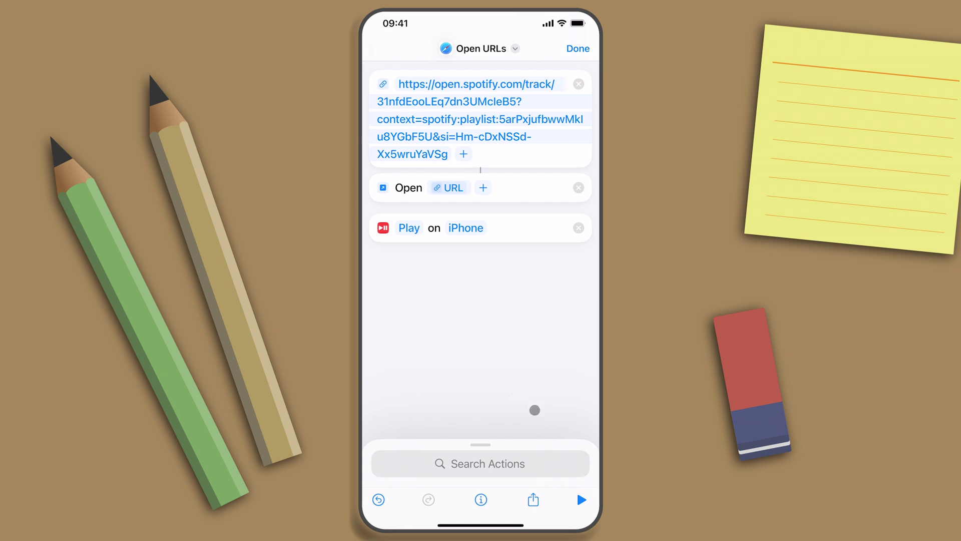
# Run the shortcut, dismiss Spotify's share sheet, pause the track, and return to the shortcut editor
pyautogui.click(579, 499)
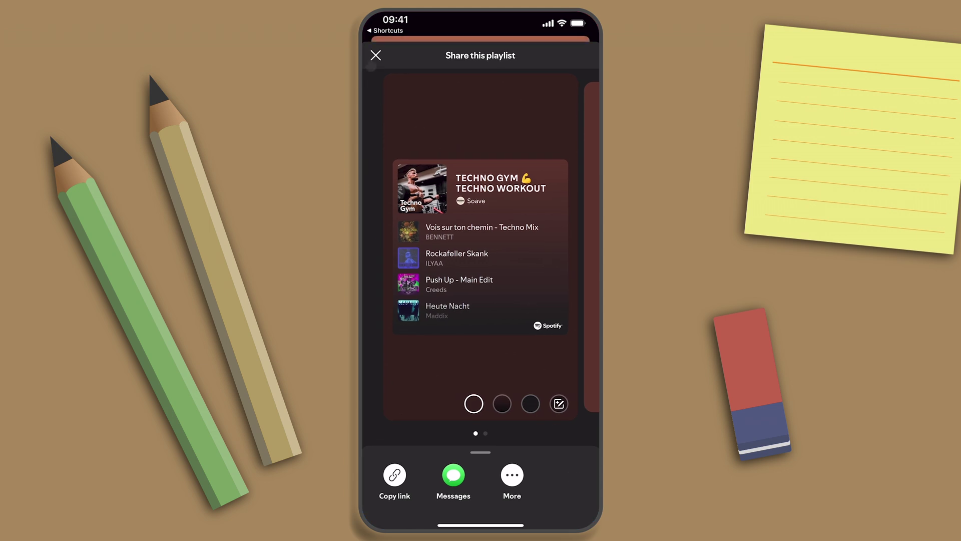
pyautogui.click(376, 55)
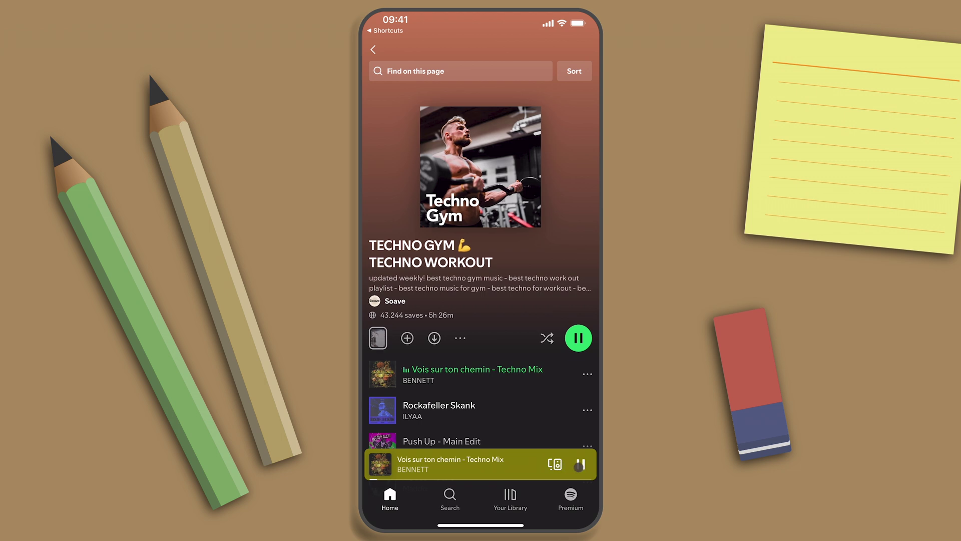
pyautogui.click(581, 465)
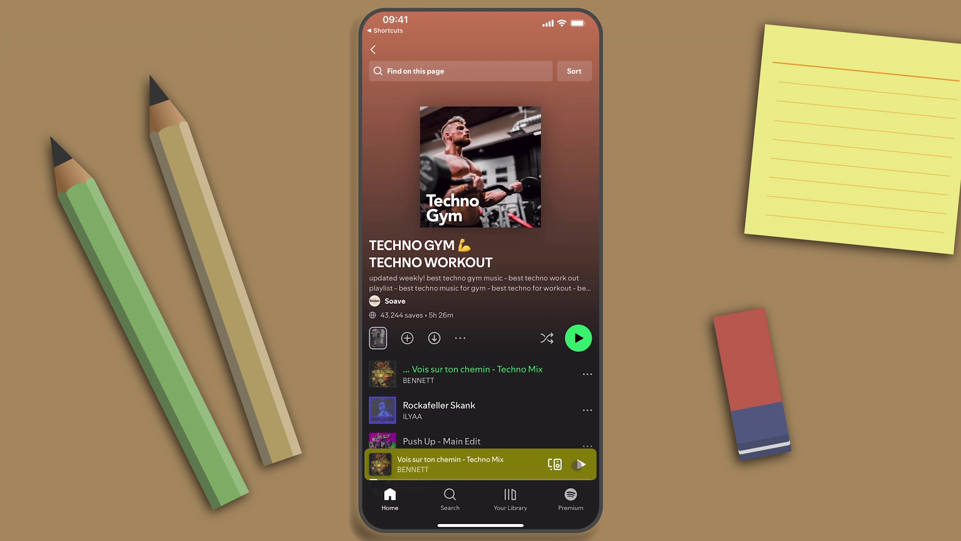
pyautogui.click(388, 30)
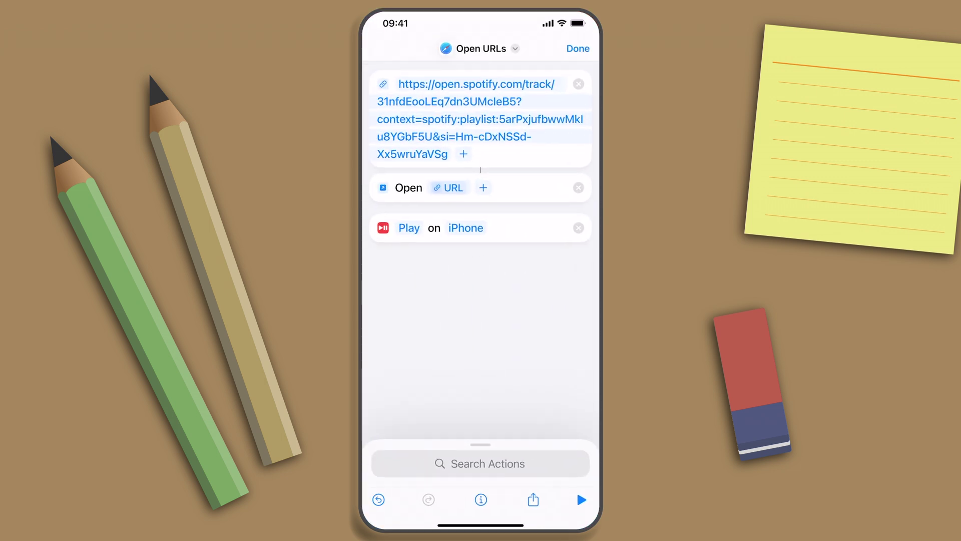
pyautogui.click(516, 47)
pyautogui.click(514, 52)
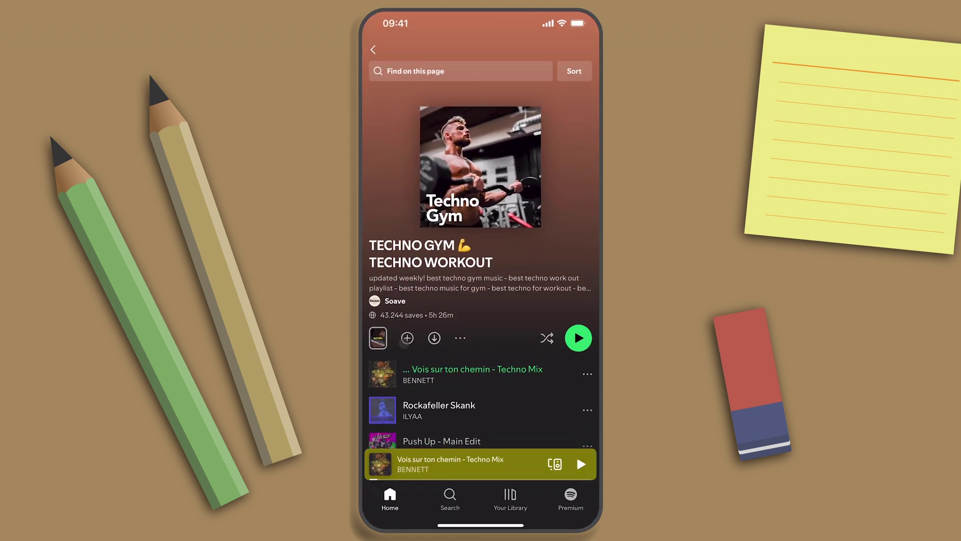
pyautogui.click(451, 463)
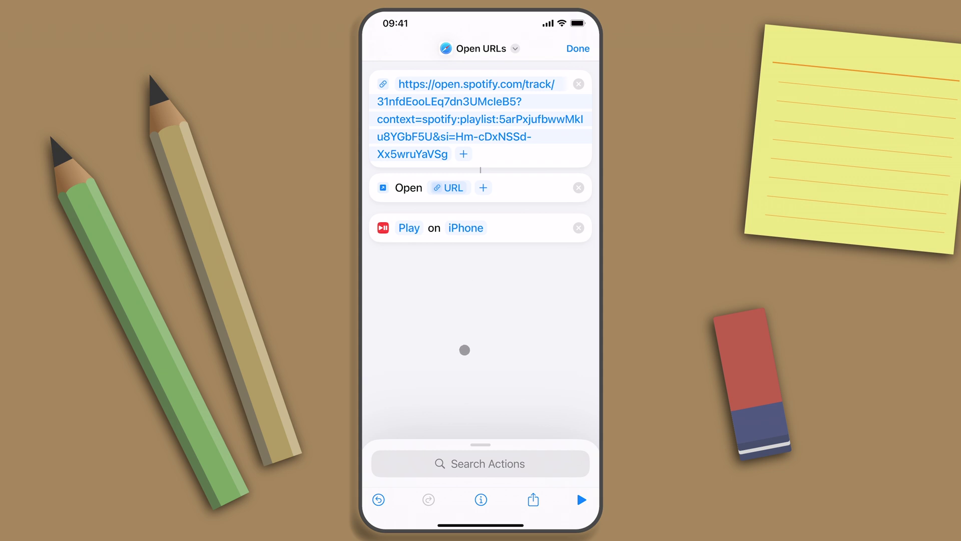
# Add a Skip Forward action below Play on iPhone
pyautogui.click(477, 461)
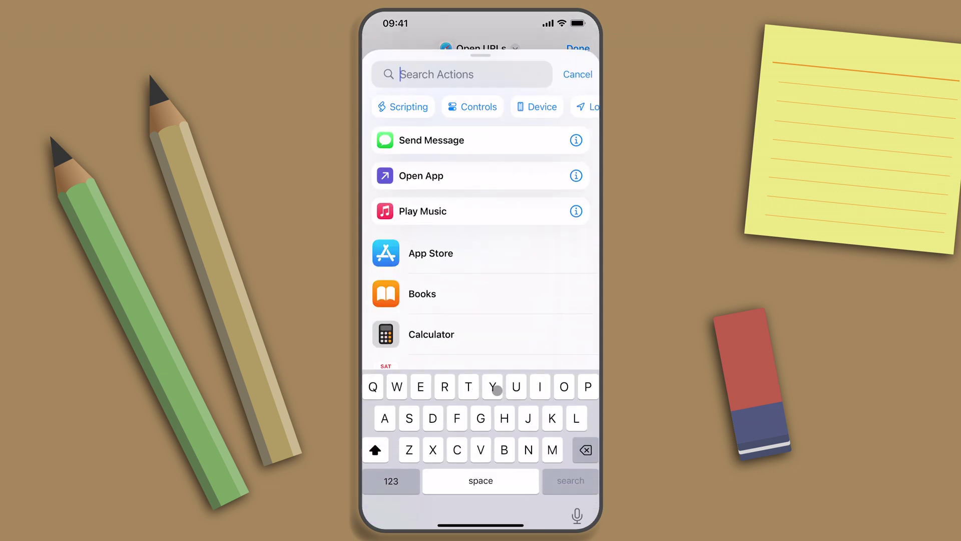
pyautogui.write('Skip')
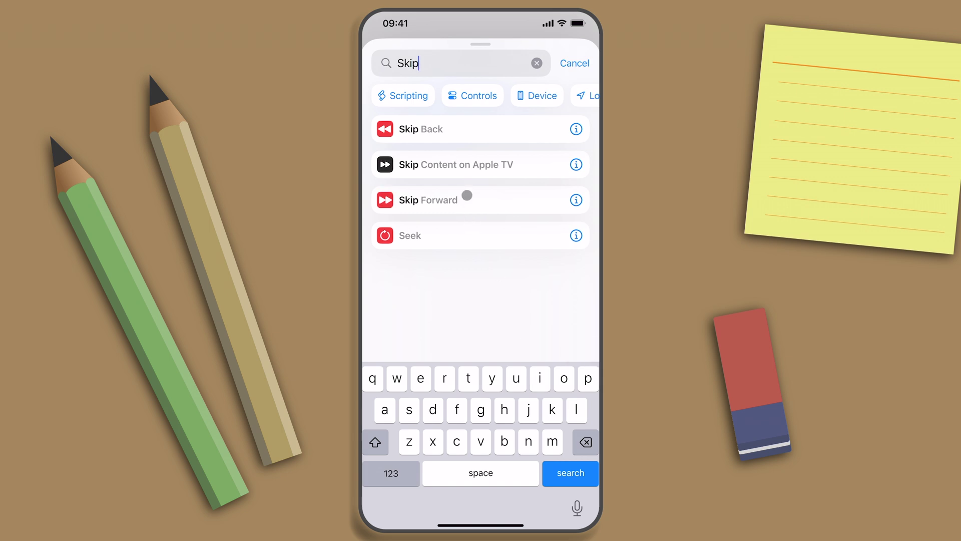
pyautogui.click(466, 197)
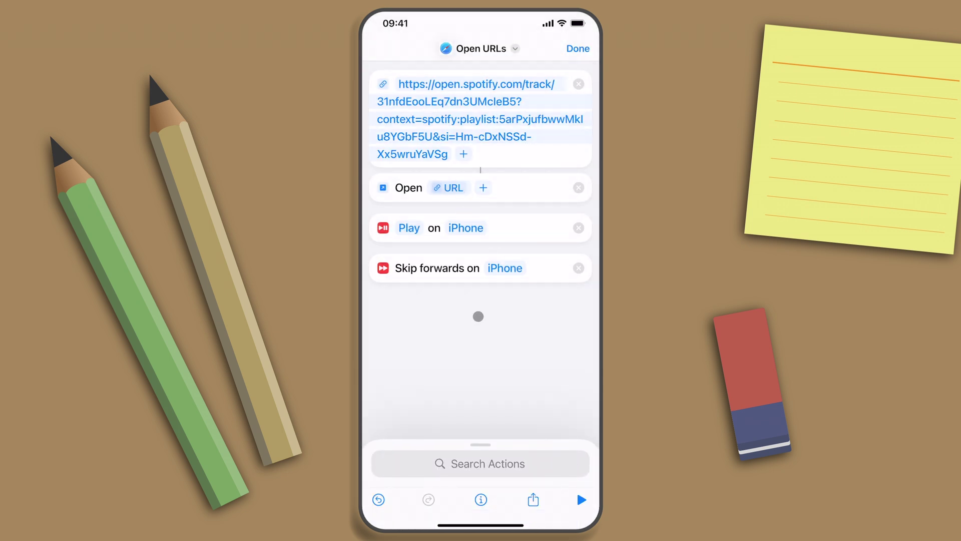